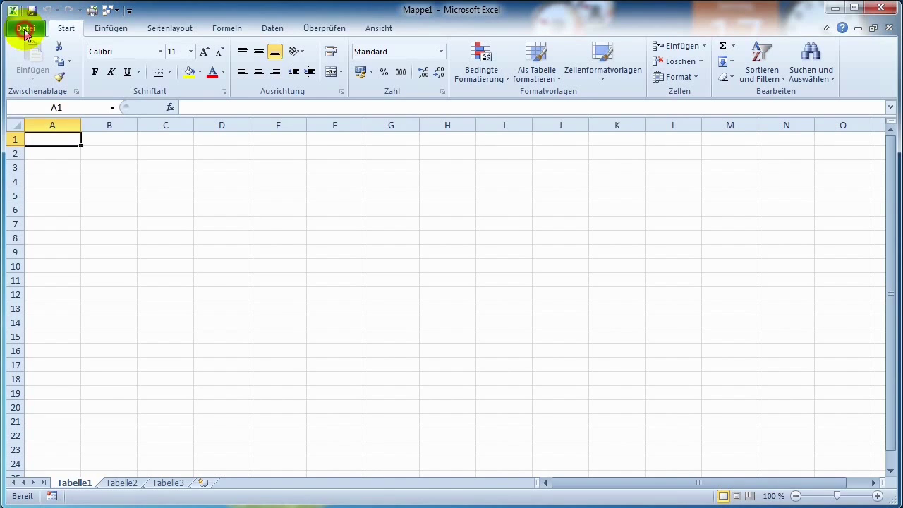
Look at the recent workbooks view, then the Einfügen and Seitenlayout ribbon tabs
{"action": "left_click", "coordinate": [26, 30]}
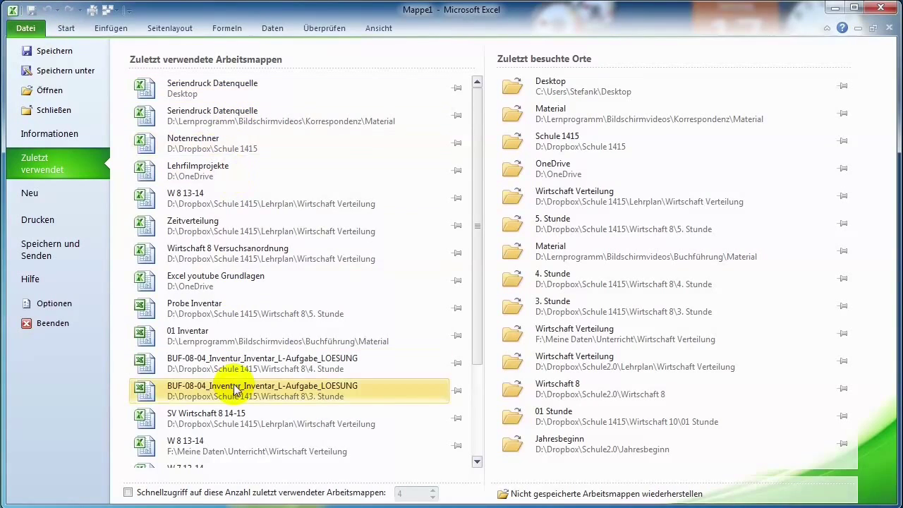
{"action": "left_click", "coordinate": [66, 33]}
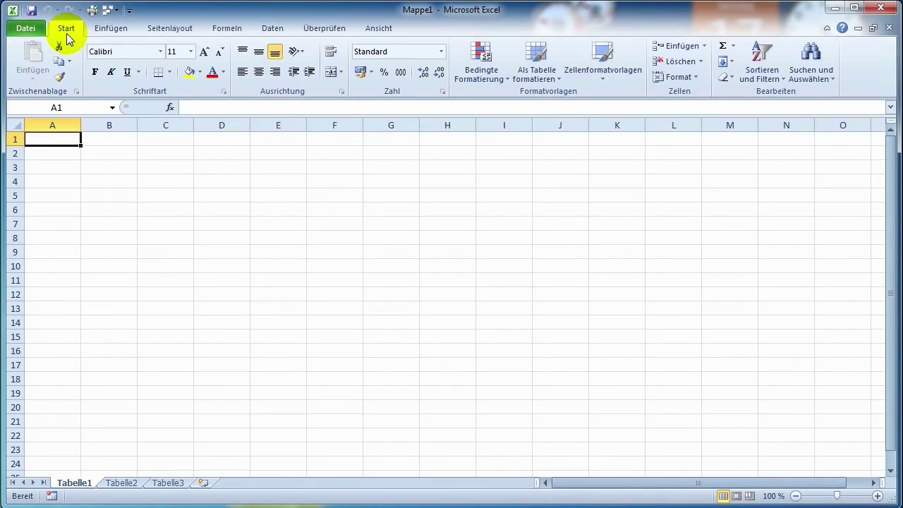
{"action": "left_click", "coordinate": [109, 30]}
{"action": "left_click", "coordinate": [164, 32]}
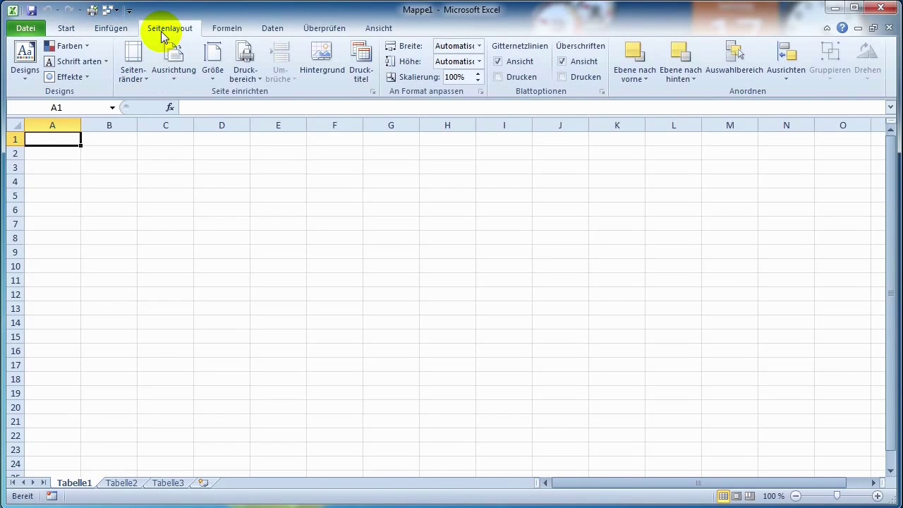
{"action": "left_click", "coordinate": [118, 31]}
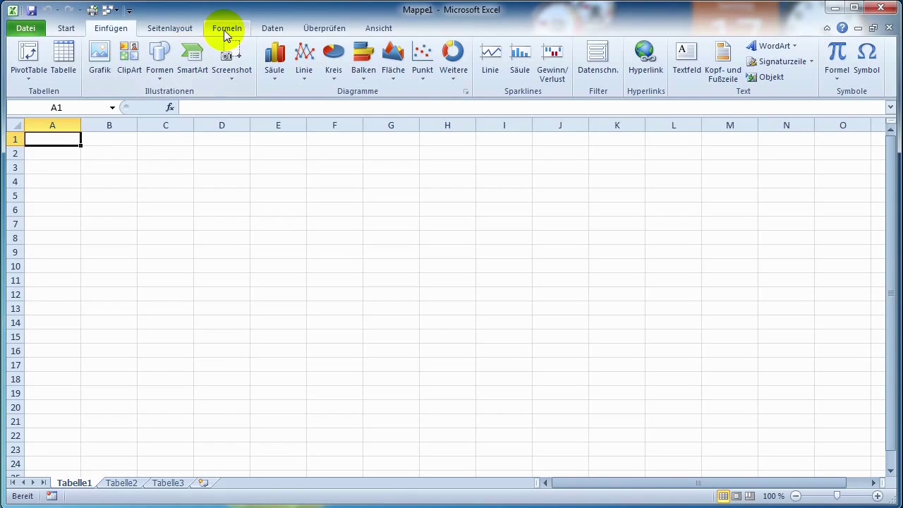
Switch between the Formeln and Daten tabs, ending on Daten, and select cell D6
{"action": "left_click", "coordinate": [226, 32]}
{"action": "left_click", "coordinate": [261, 31]}
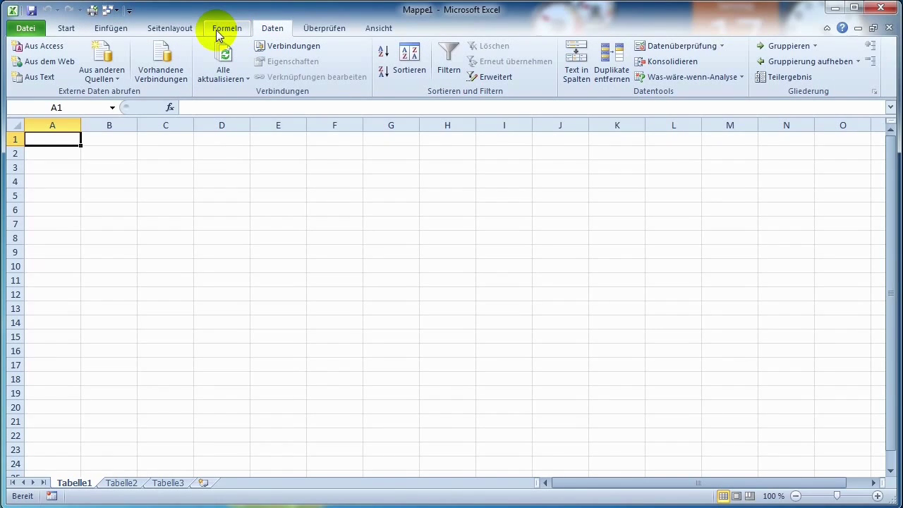
{"action": "left_click", "coordinate": [232, 30]}
{"action": "left_click", "coordinate": [279, 29]}
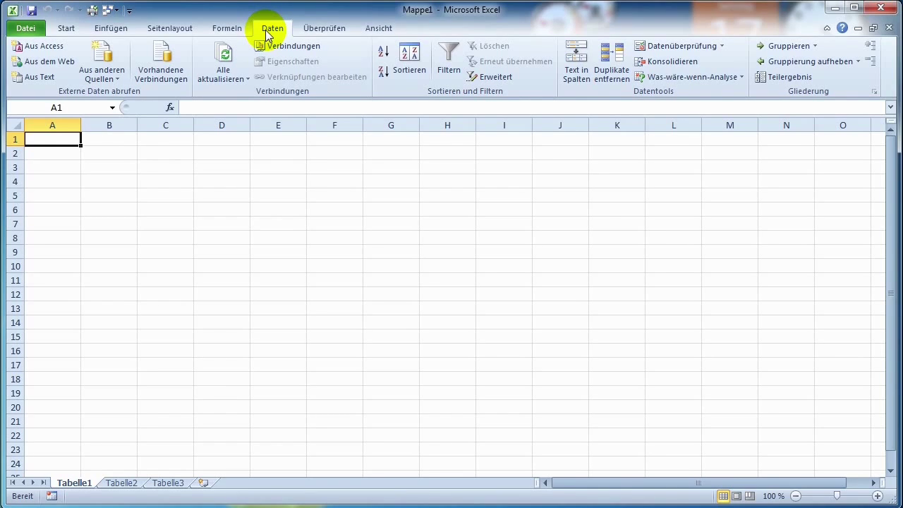
{"action": "left_click", "coordinate": [220, 207]}
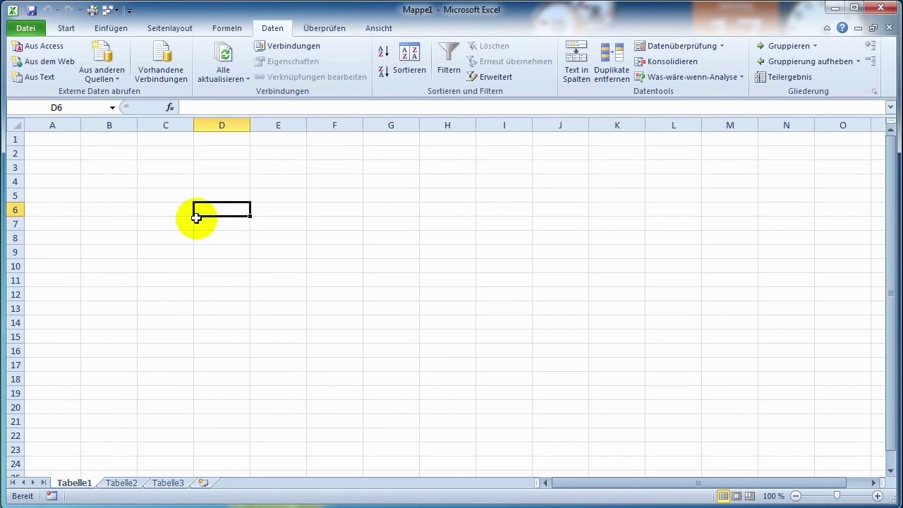
Switch between sheets Tabelle1, Tabelle2 and Tabelle3, ending on Tabelle1
{"action": "left_click", "coordinate": [134, 484]}
{"action": "left_click", "coordinate": [169, 482]}
{"action": "left_click", "coordinate": [144, 483]}
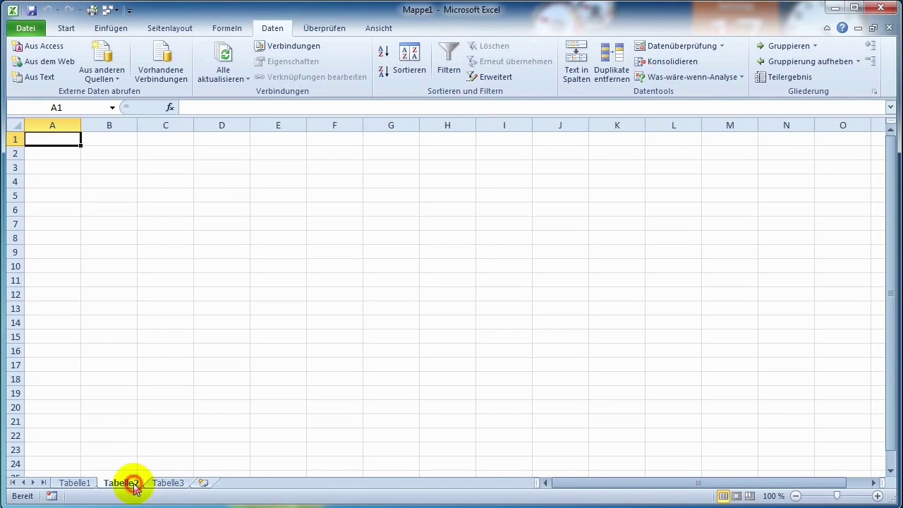
{"action": "left_click", "coordinate": [74, 484]}
{"action": "left_click", "coordinate": [123, 484]}
{"action": "left_click", "coordinate": [162, 484]}
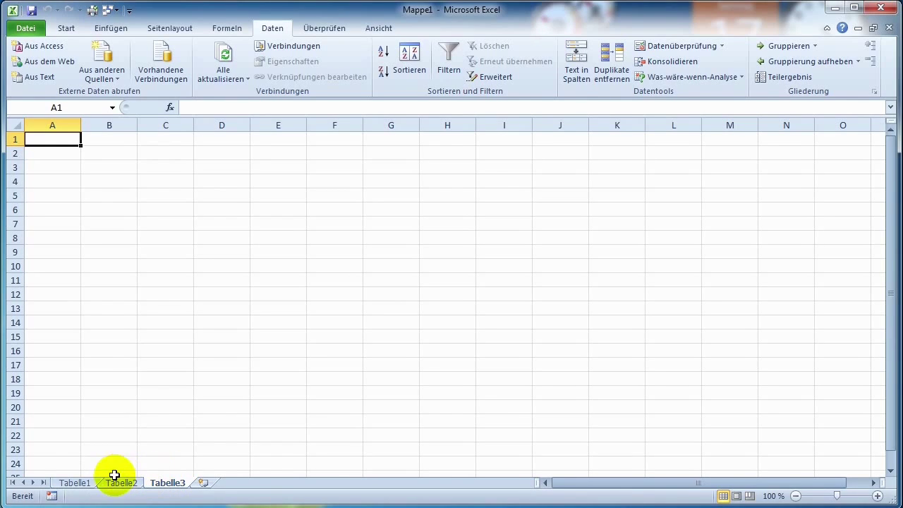
{"action": "left_click", "coordinate": [75, 484]}
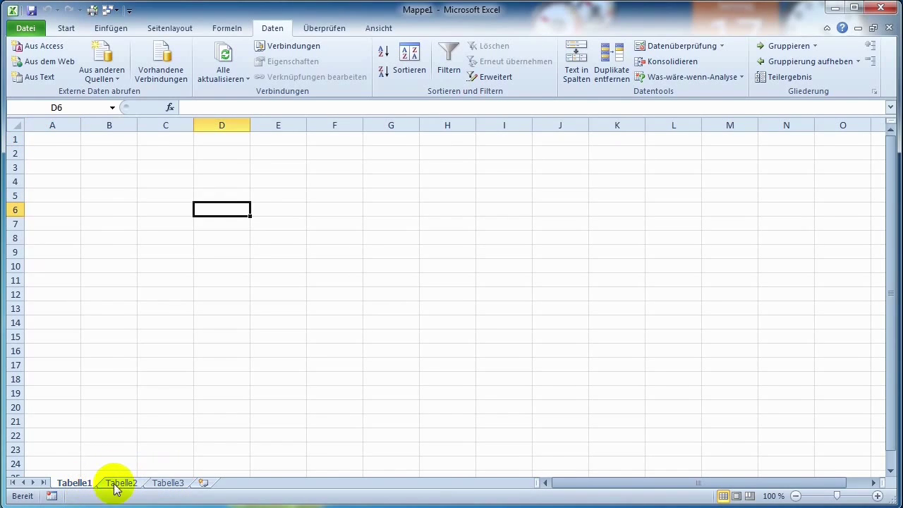
Insert two new sheets, Tabelle4 and Tabelle5, and switch to Tabelle4
{"action": "left_click", "coordinate": [204, 485]}
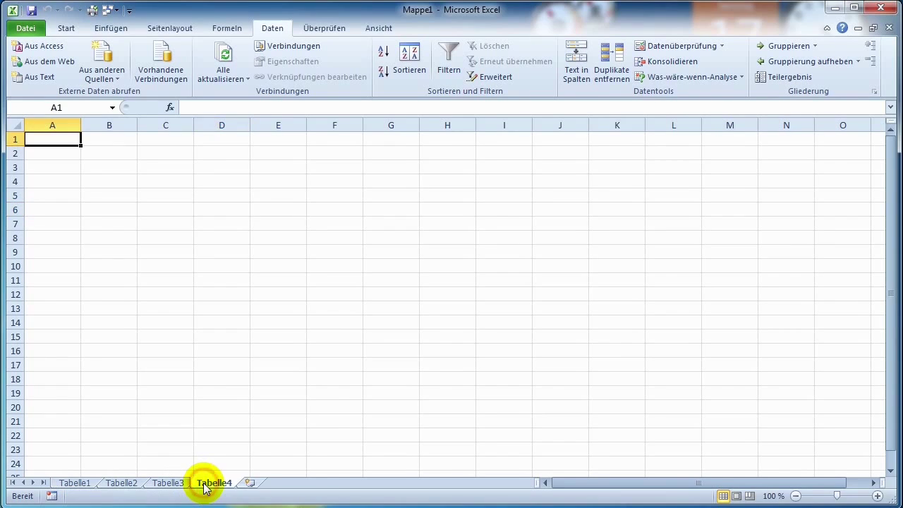
{"action": "left_click", "coordinate": [254, 485]}
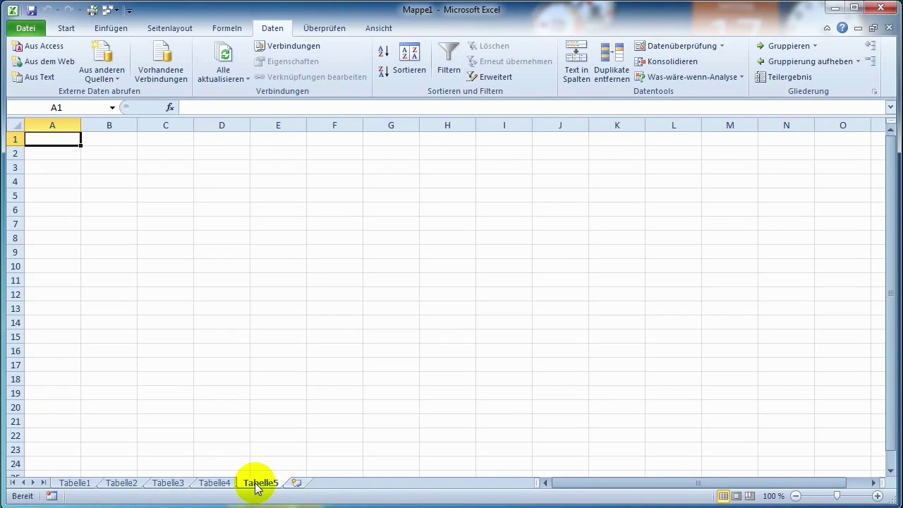
{"action": "left_click", "coordinate": [220, 484]}
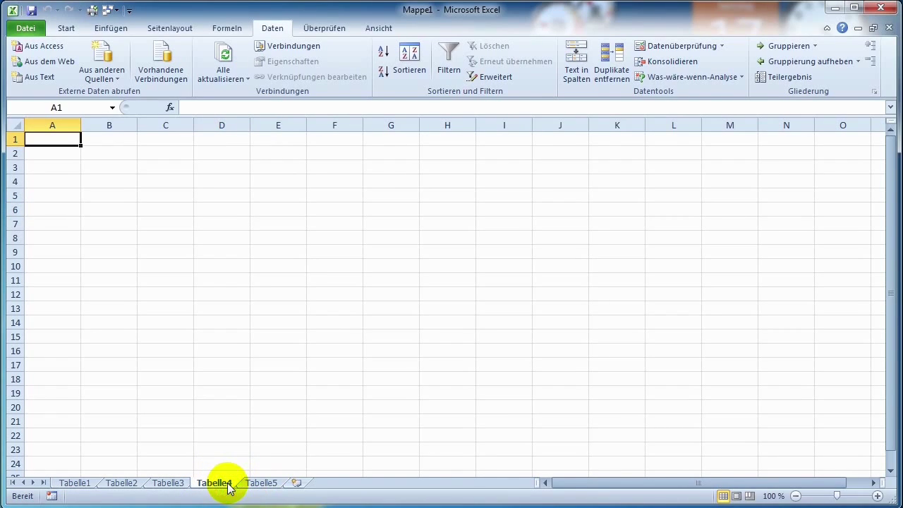
Delete Tabelle5, Tabelle4, Tabelle3 and Tabelle2 through each sheet tab's Löschen command
{"action": "right_click", "coordinate": [260, 487]}
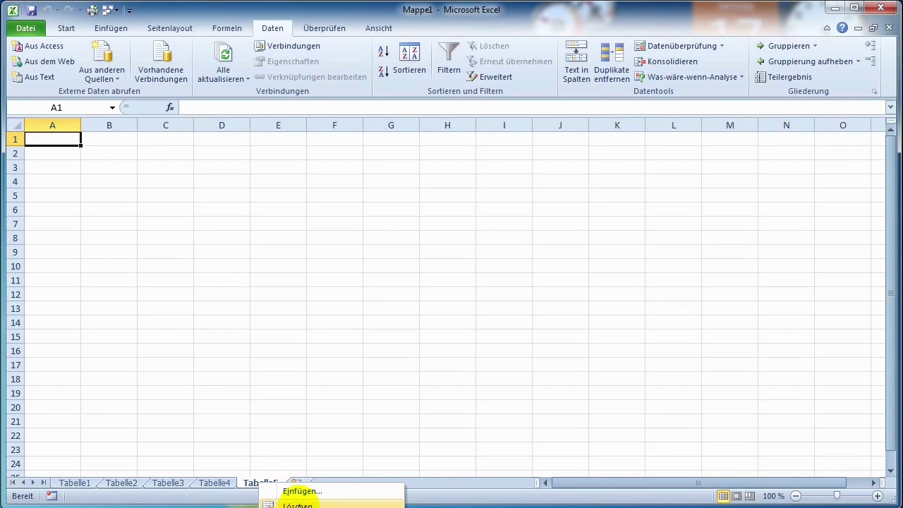
{"action": "left_click", "coordinate": [272, 500]}
{"action": "right_click", "coordinate": [228, 484]}
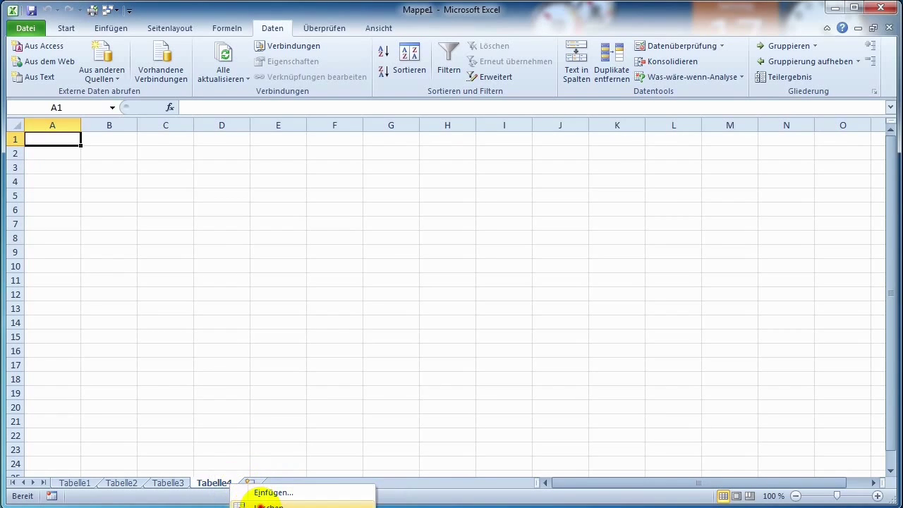
{"action": "left_click", "coordinate": [240, 501]}
{"action": "right_click", "coordinate": [176, 484]}
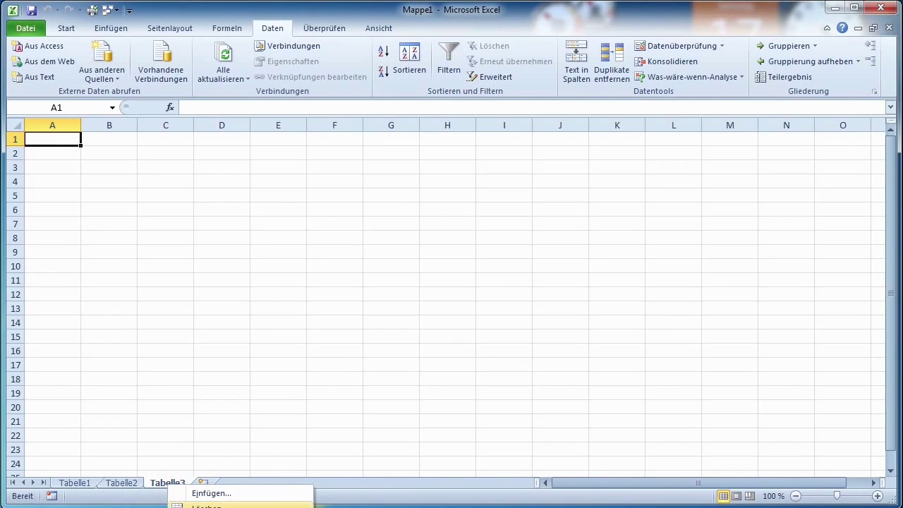
{"action": "left_click", "coordinate": [189, 502]}
{"action": "right_click", "coordinate": [121, 484]}
{"action": "left_click", "coordinate": [155, 502]}
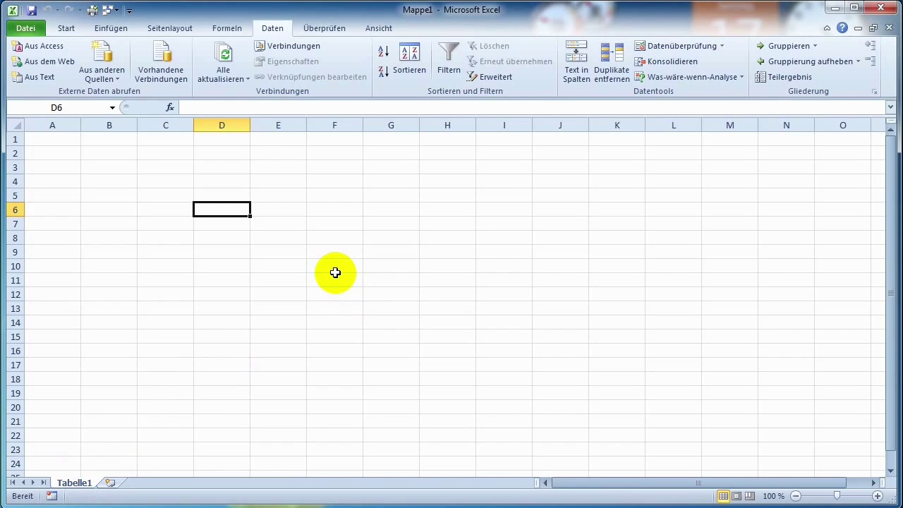
Zoom in and out with Ctrl+mouse wheel, then set the zoom slider to about 220 %
{"action": "scroll", "coordinate": [335, 273], "scroll_direction": "up", "scroll_amount": 1}
{"action": "scroll", "coordinate": [335, 272], "scroll_direction": "up", "scroll_amount": 2}
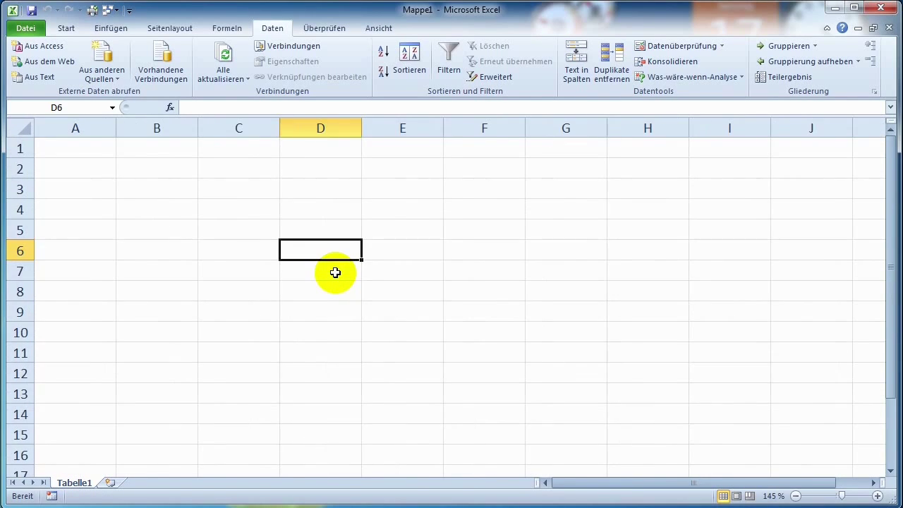
{"action": "scroll", "coordinate": [335, 273], "scroll_direction": "up", "scroll_amount": 2}
{"action": "scroll", "coordinate": [335, 272], "scroll_direction": "up", "scroll_amount": 2}
{"action": "scroll", "coordinate": [335, 273], "scroll_direction": "down", "scroll_amount": 5}
{"action": "scroll", "coordinate": [335, 272], "scroll_direction": "down", "scroll_amount": 5}
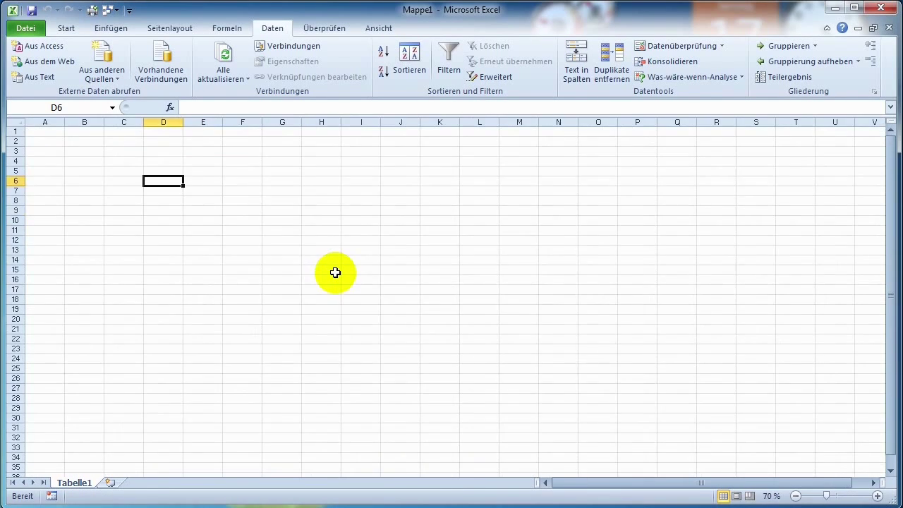
{"action": "scroll", "coordinate": [335, 273], "scroll_direction": "up", "scroll_amount": 5}
{"action": "scroll", "coordinate": [335, 272], "scroll_direction": "down", "scroll_amount": 4}
{"action": "scroll", "coordinate": [335, 273], "scroll_direction": "down", "scroll_amount": 4}
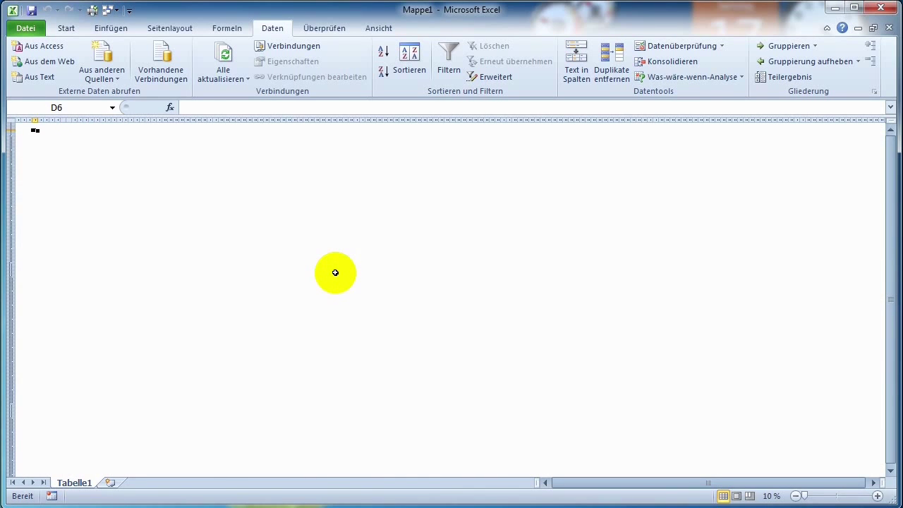
{"action": "scroll", "coordinate": [335, 272], "scroll_direction": "up", "scroll_amount": 5}
{"action": "scroll", "coordinate": [335, 272], "scroll_direction": "up", "scroll_amount": 5}
{"action": "scroll", "coordinate": [335, 273], "scroll_direction": "up", "scroll_amount": 3}
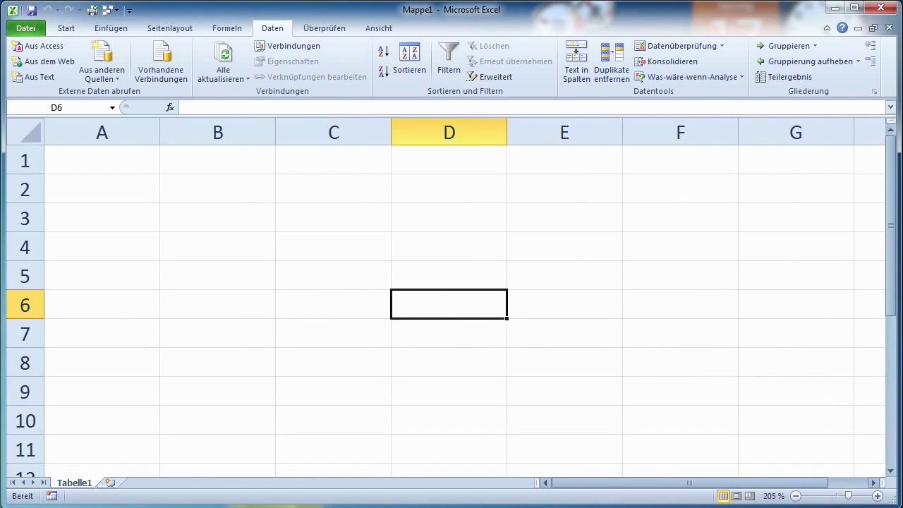
{"action": "mouse_move", "coordinate": [851, 499]}
{"action": "left_mouse_down"}
{"action": "mouse_move", "coordinate": [842, 501]}
{"action": "mouse_move", "coordinate": [854, 500]}
{"action": "left_mouse_up"}
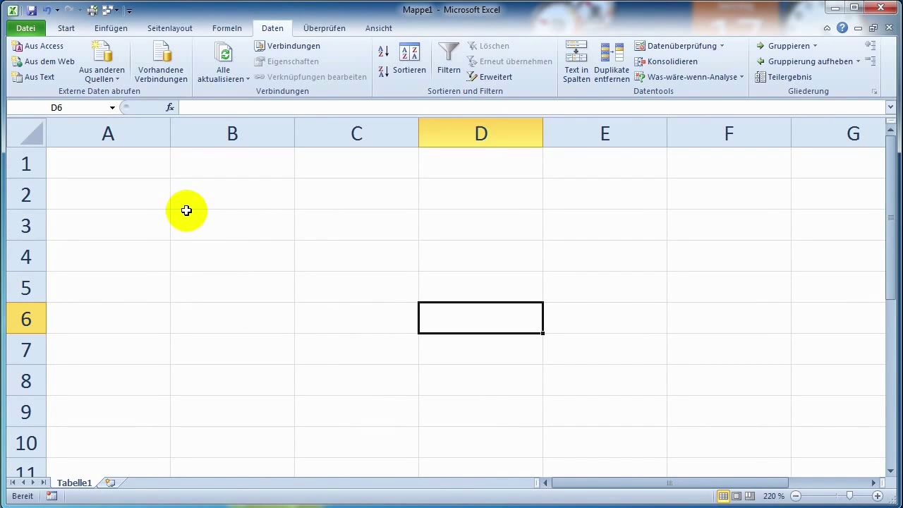
Set Farbschema to Schwarz under Excel-Optionen > Allgemein and apply it
{"action": "left_click", "coordinate": [27, 28]}
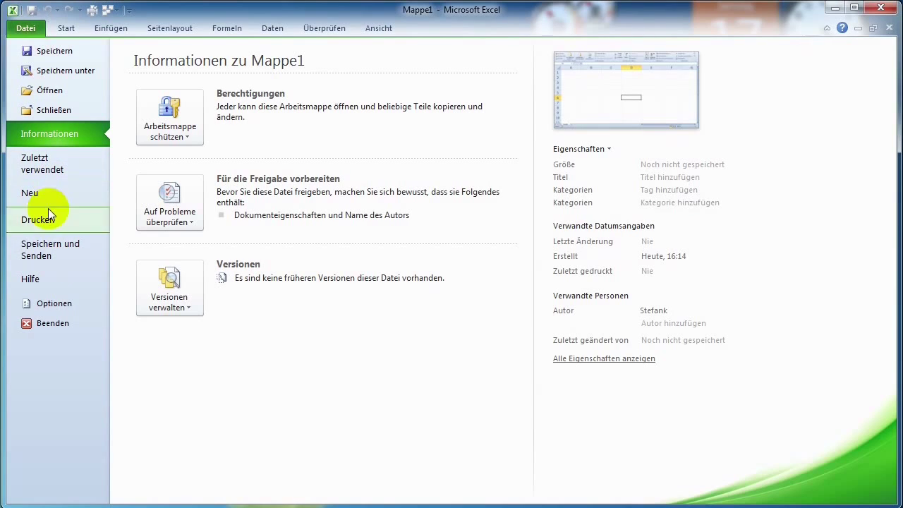
{"action": "left_click", "coordinate": [53, 302]}
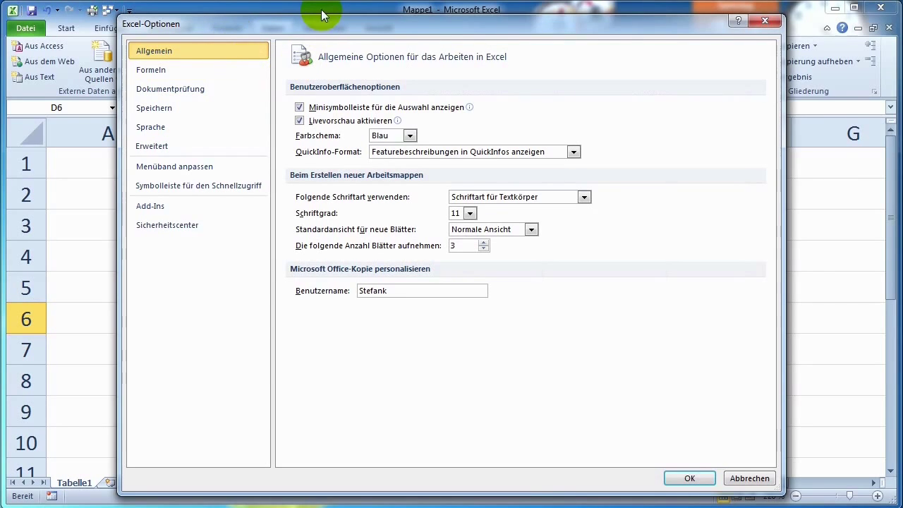
{"action": "mouse_move", "coordinate": [321, 22]}
{"action": "left_mouse_down"}
{"action": "mouse_move", "coordinate": [316, 247]}
{"action": "mouse_move", "coordinate": [308, 130]}
{"action": "left_mouse_up"}
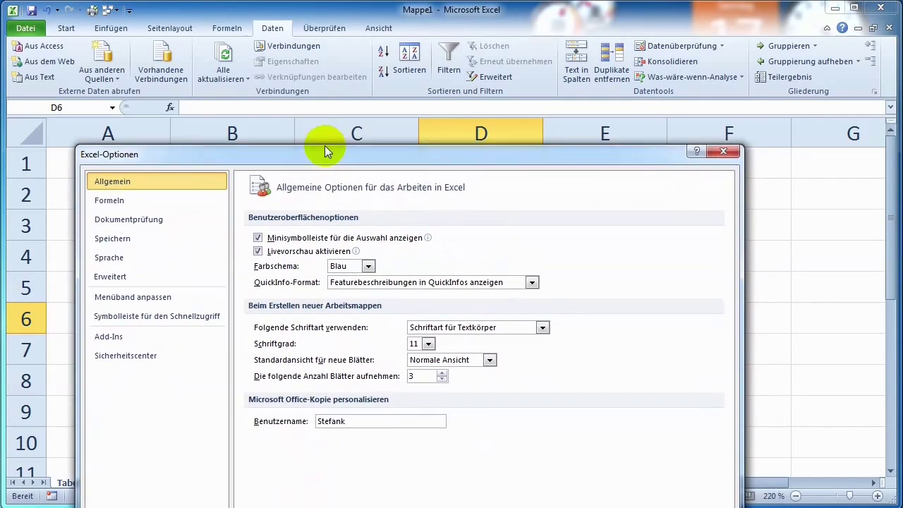
{"action": "left_click", "coordinate": [349, 245]}
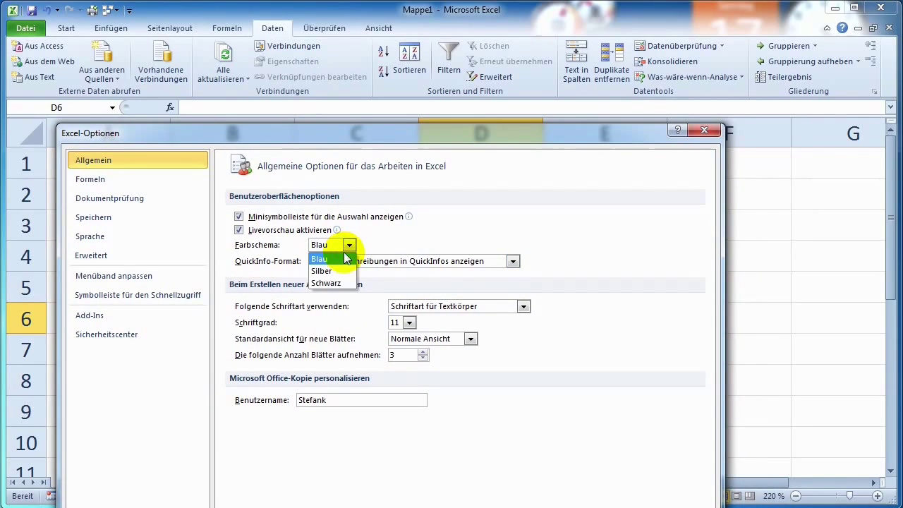
{"action": "left_click", "coordinate": [337, 284]}
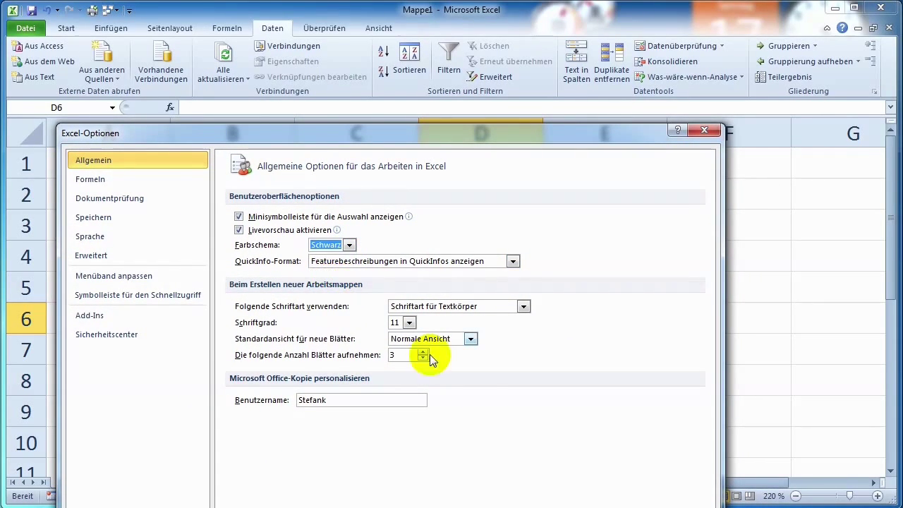
{"action": "key", "text": "Return"}
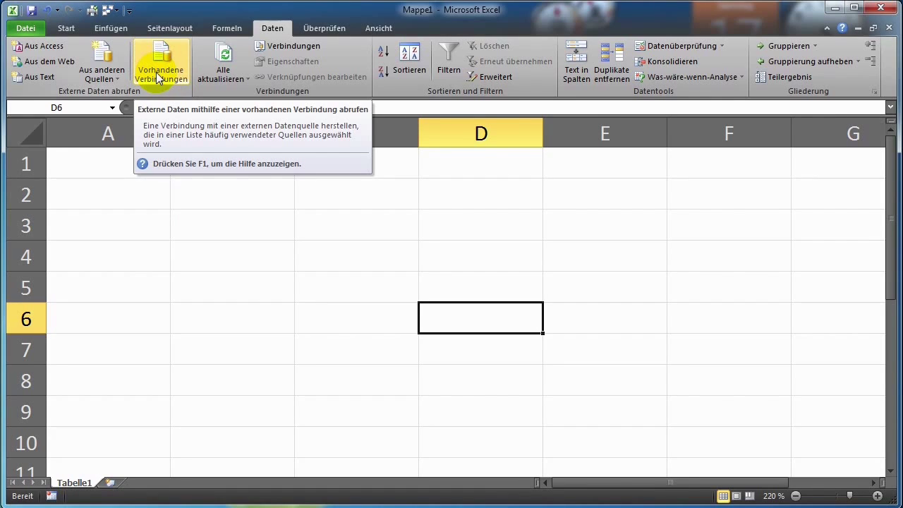
Briefly browse the ribbon and the workbook information view, returning to the Start tab
{"action": "left_click", "coordinate": [110, 28]}
{"action": "left_click", "coordinate": [66, 28]}
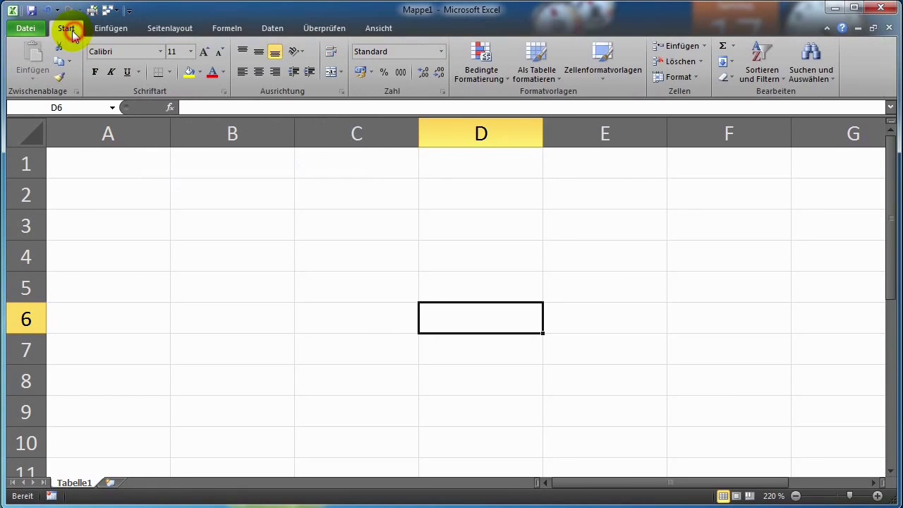
{"action": "left_click", "coordinate": [36, 29]}
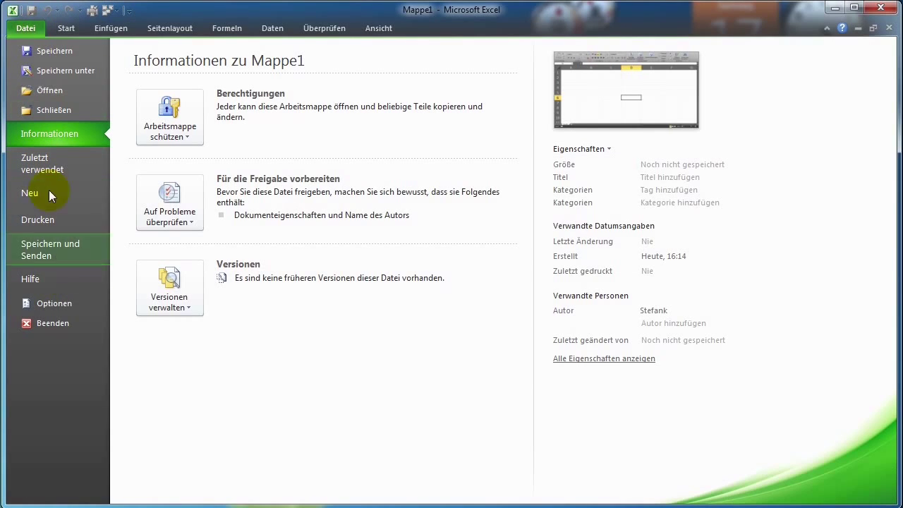
{"action": "left_click", "coordinate": [54, 31]}
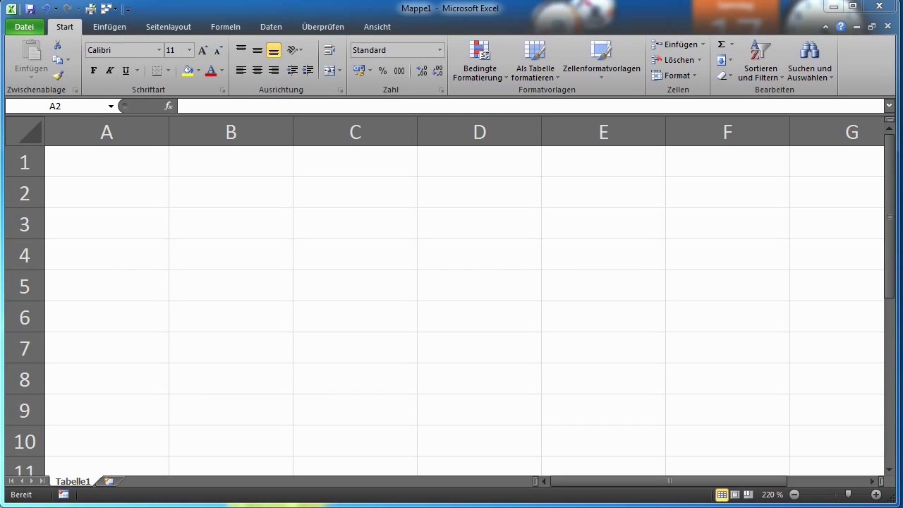
Add Berechnungsoptionen from Alle Befehle to the Quick Access Toolbar and confirm with OK
{"action": "left_click", "coordinate": [129, 11]}
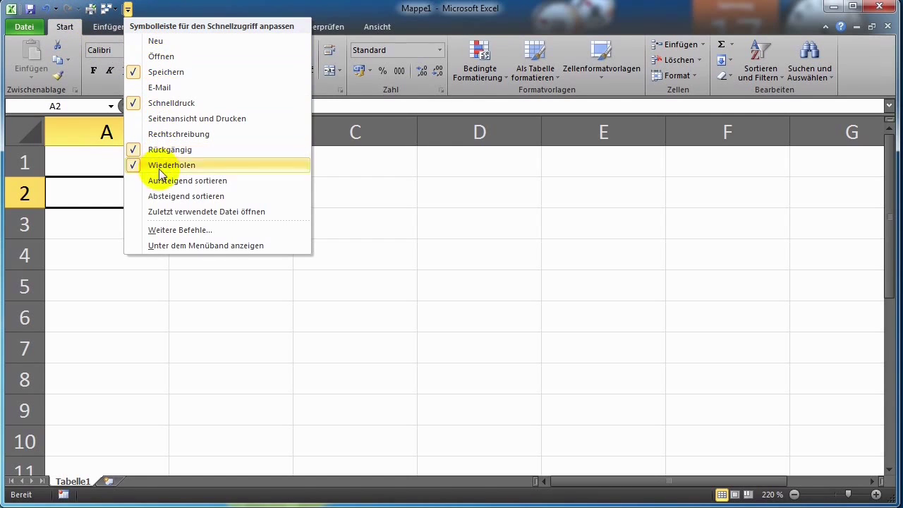
{"action": "left_click", "coordinate": [173, 232]}
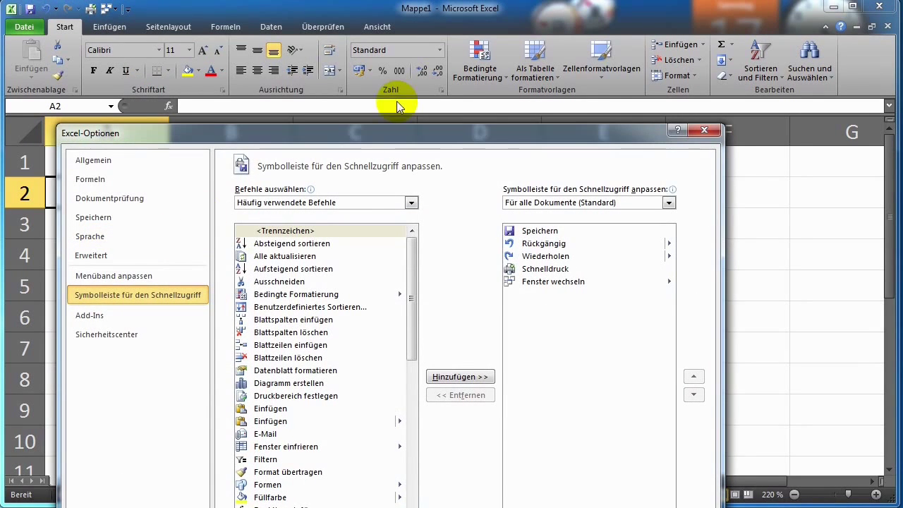
{"action": "left_click_drag", "start_coordinate": [428, 130], "coordinate": [444, 34]}
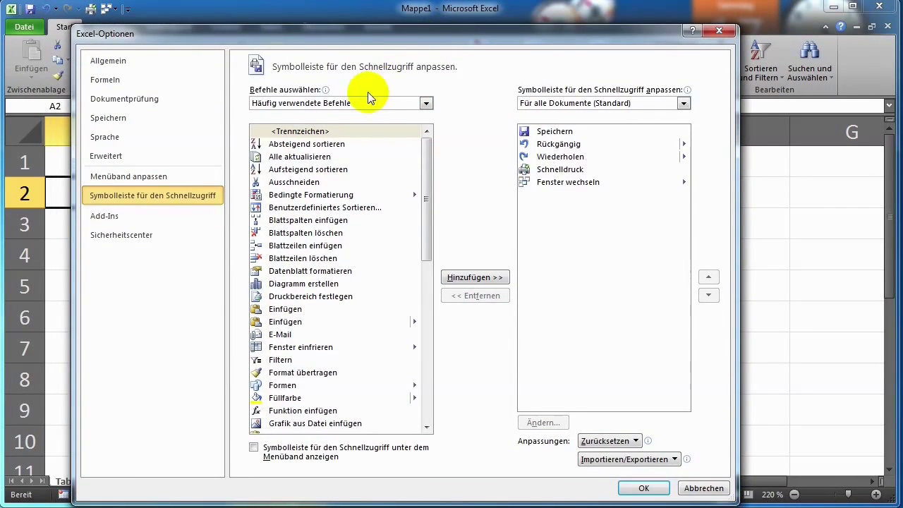
{"action": "left_click", "coordinate": [425, 104]}
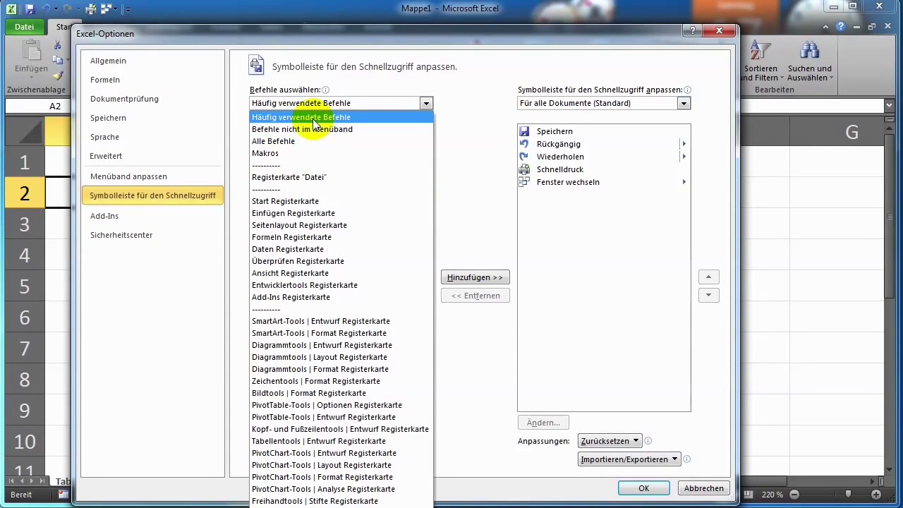
{"action": "left_click", "coordinate": [294, 141]}
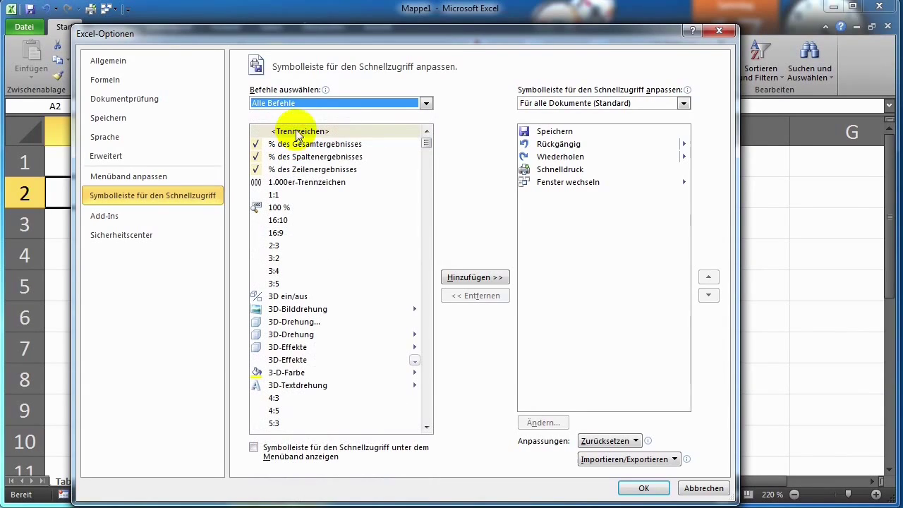
{"action": "left_click_drag", "start_coordinate": [427, 154], "coordinate": [427, 182]}
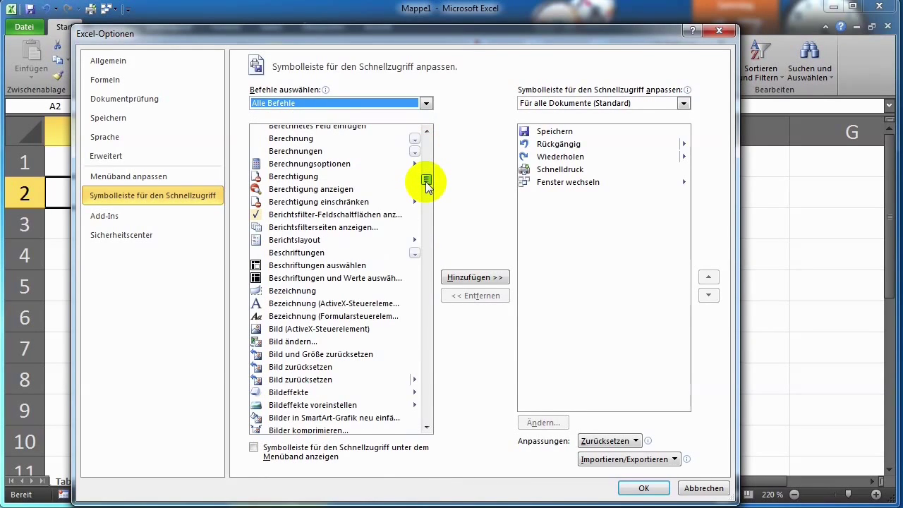
{"action": "left_click", "coordinate": [314, 164]}
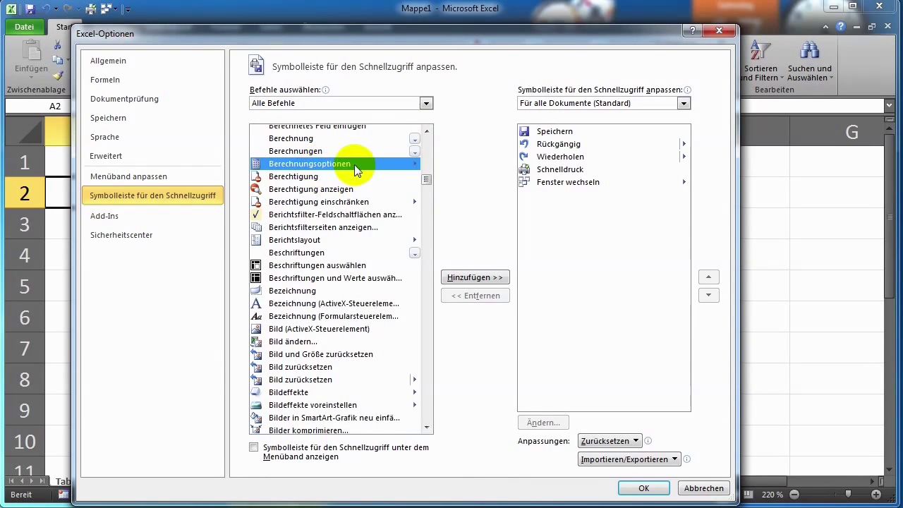
{"action": "left_click", "coordinate": [476, 277]}
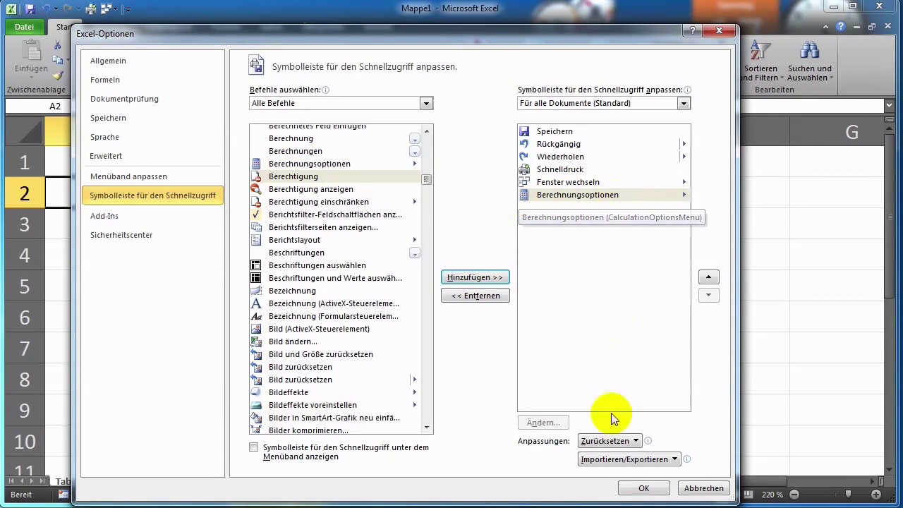
{"action": "left_click", "coordinate": [630, 493]}
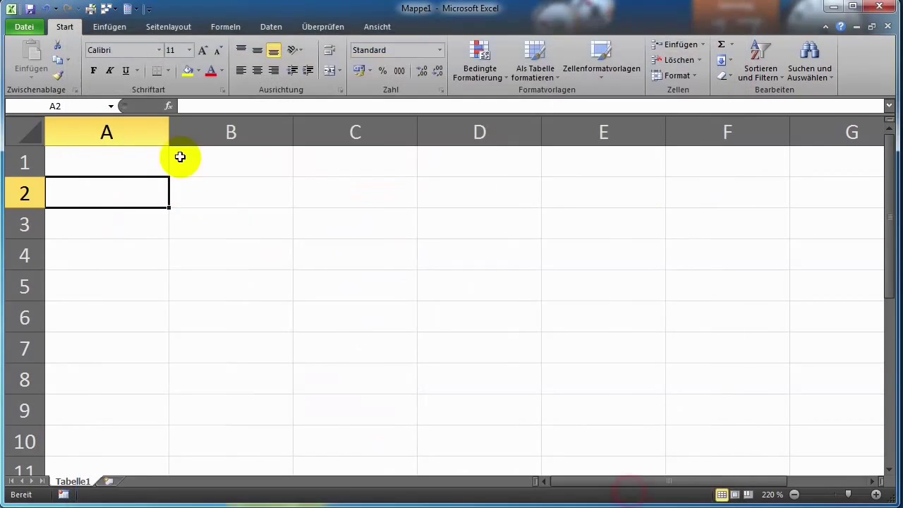
Take the Berechnungsoptionen icon off the Quick Access Toolbar using its context menu
{"action": "right_click", "coordinate": [132, 14]}
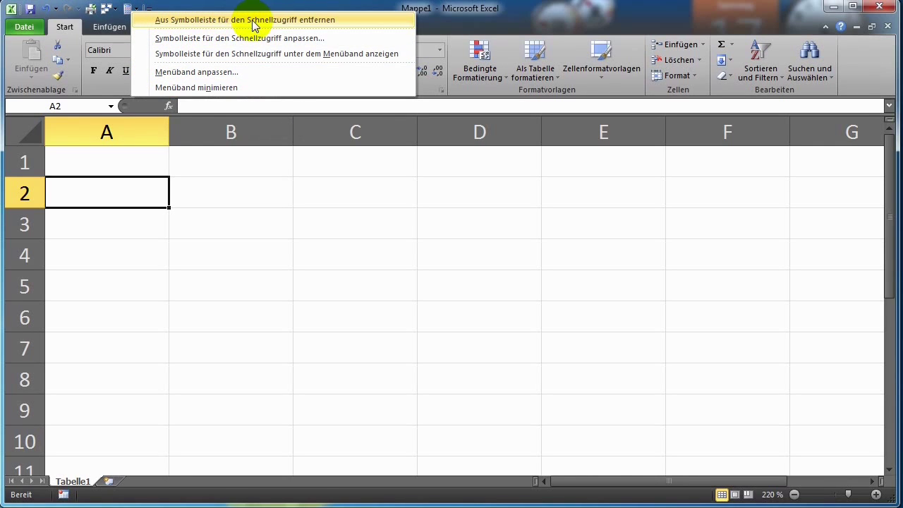
{"action": "left_click", "coordinate": [301, 21]}
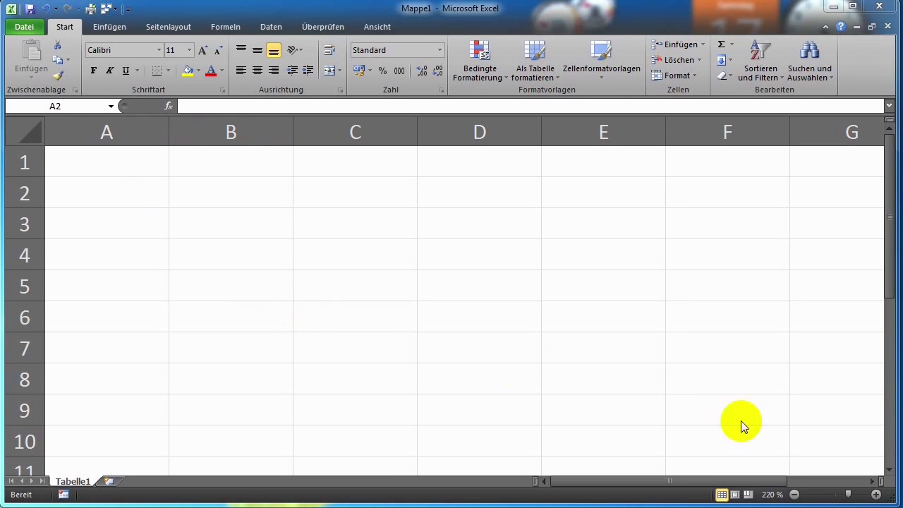
Drag the status-bar zoom slider down from 220 % and settle it at 75 %
{"action": "left_click", "coordinate": [849, 494]}
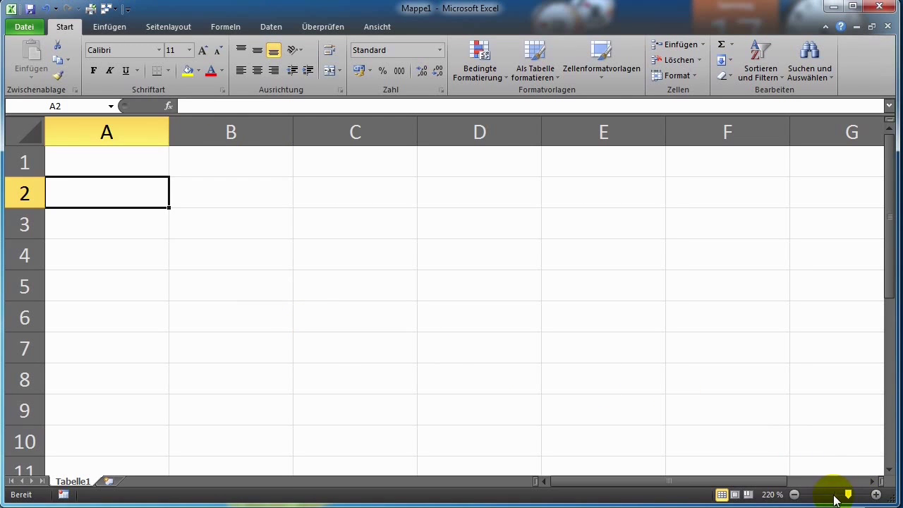
{"action": "left_click_drag", "start_coordinate": [847, 496], "coordinate": [806, 498]}
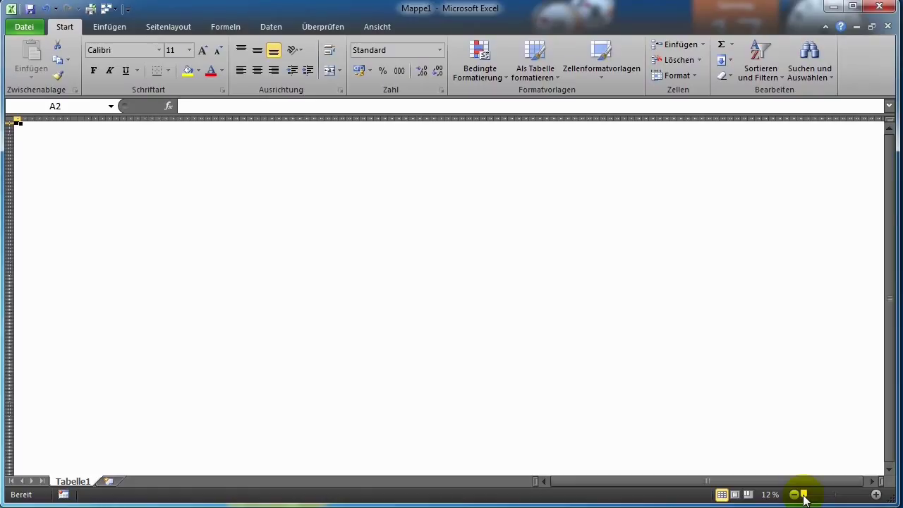
{"action": "left_click_drag", "start_coordinate": [804, 498], "coordinate": [828, 499]}
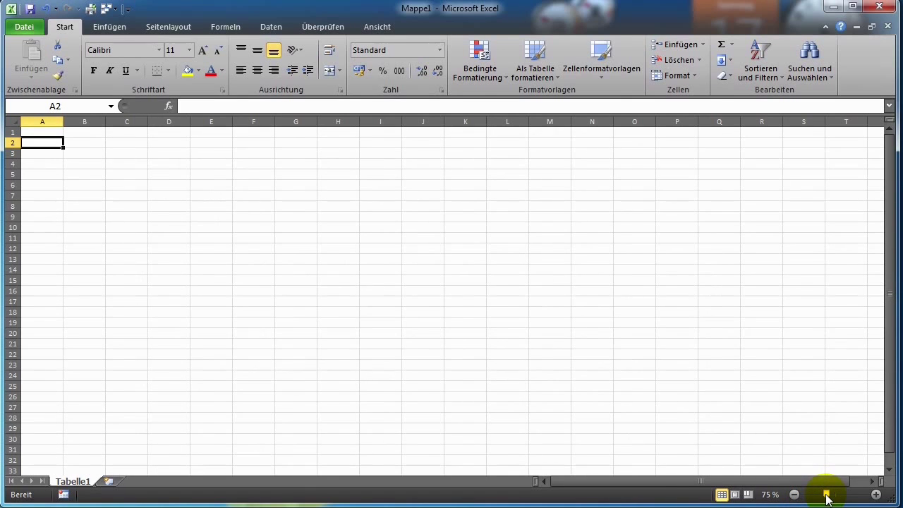
{"action": "left_click", "coordinate": [7, 153]}
{"action": "left_click", "coordinate": [10, 174]}
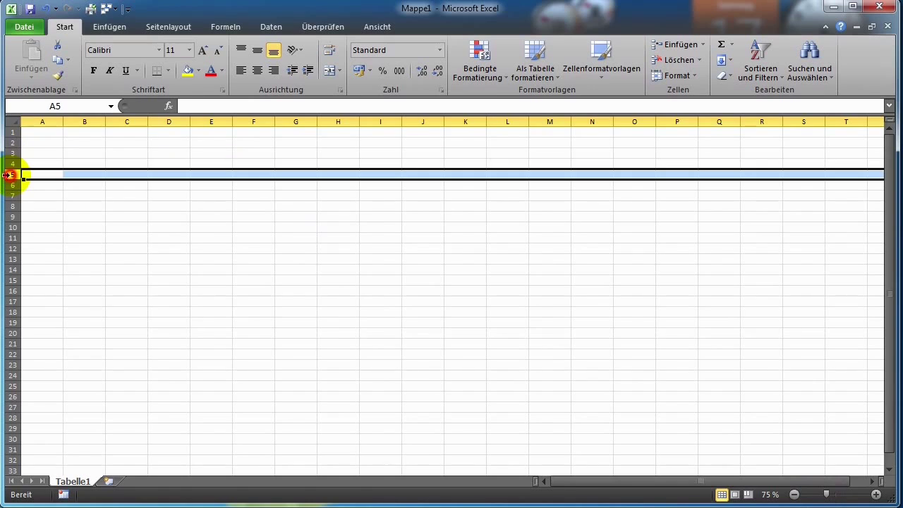
{"action": "left_click", "coordinate": [86, 121]}
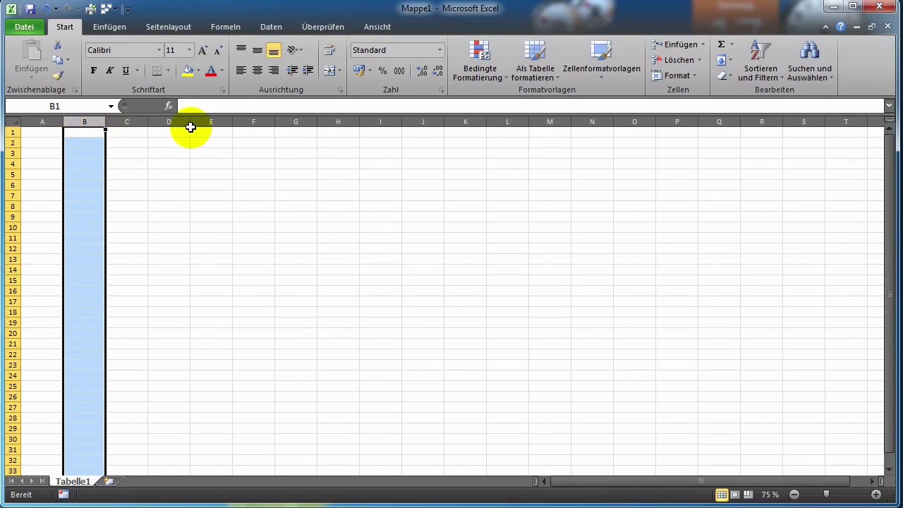
{"action": "left_click", "coordinate": [177, 121]}
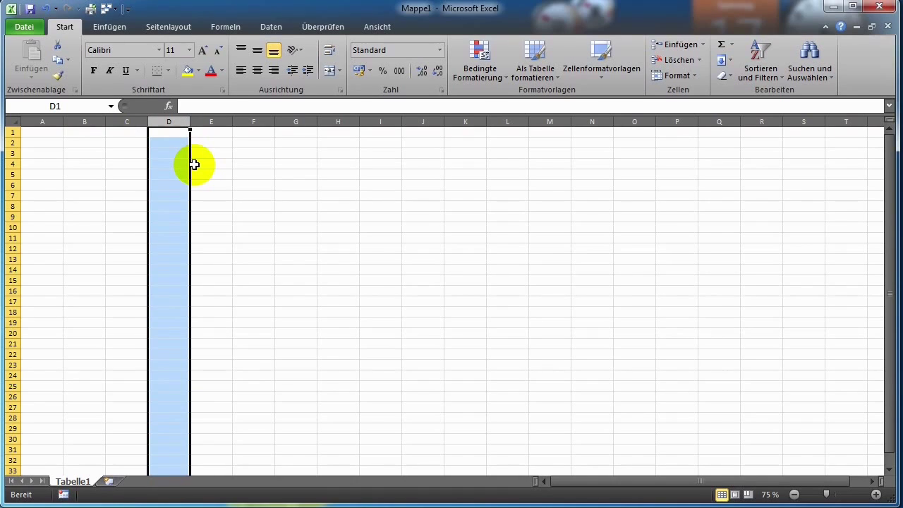
{"action": "left_click", "coordinate": [117, 165]}
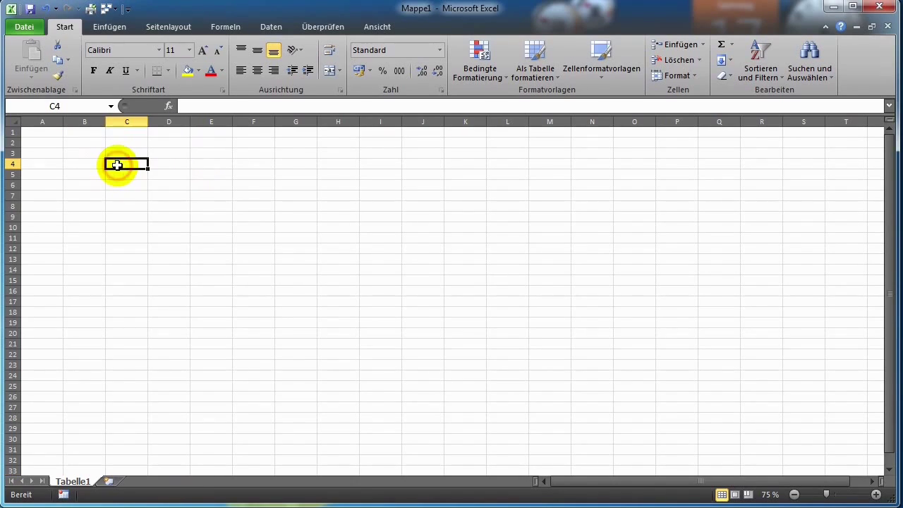
{"action": "left_click", "coordinate": [177, 184]}
{"action": "left_click", "coordinate": [116, 204]}
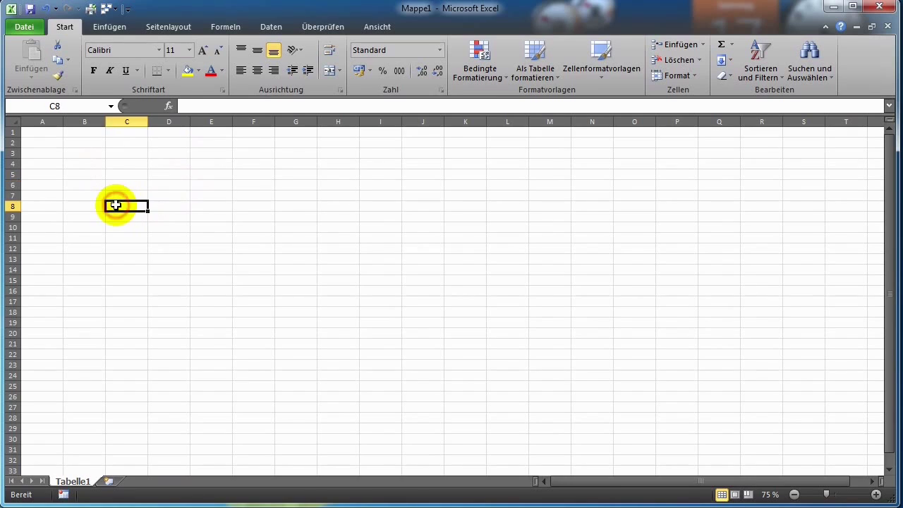
{"action": "left_click", "coordinate": [127, 122]}
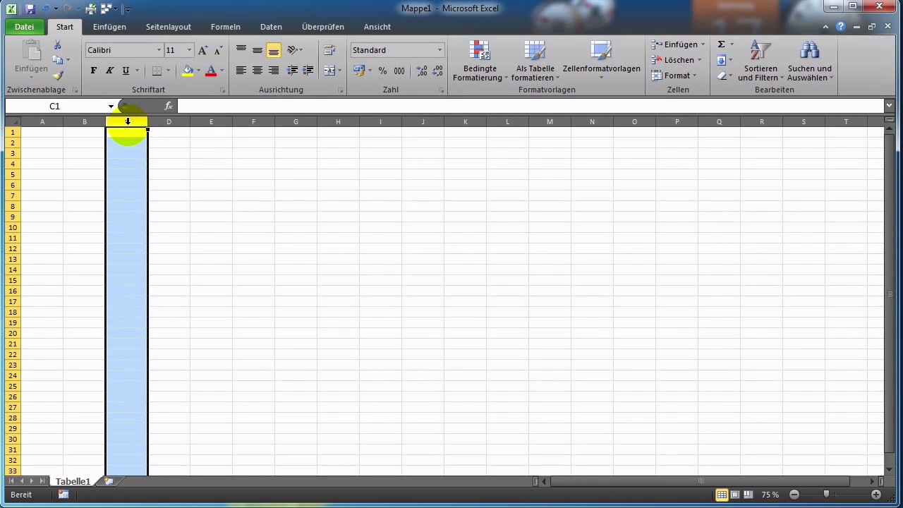
{"action": "left_click", "coordinate": [11, 153]}
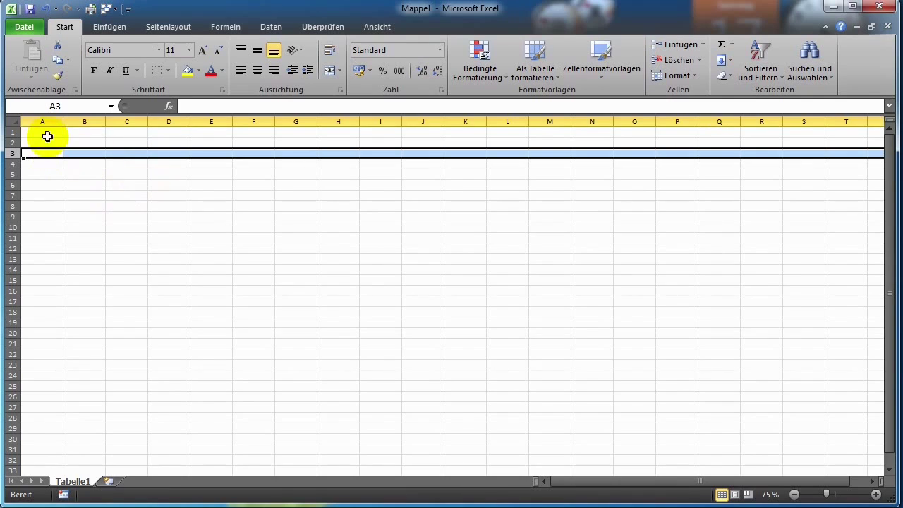
{"action": "left_click", "coordinate": [85, 121]}
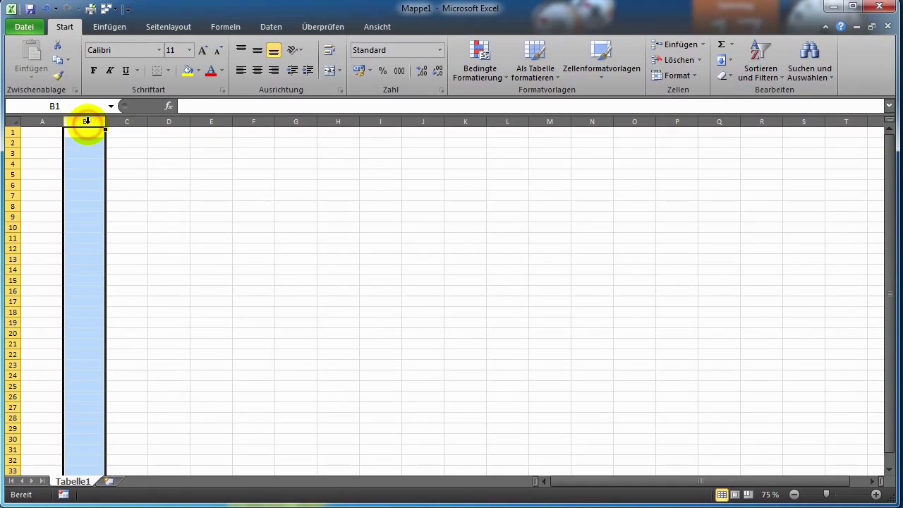
{"action": "left_click", "coordinate": [12, 142]}
Fill C5:E11 with Orange from the Standardfarben, then click G15 to deselect
{"action": "left_click", "coordinate": [132, 177]}
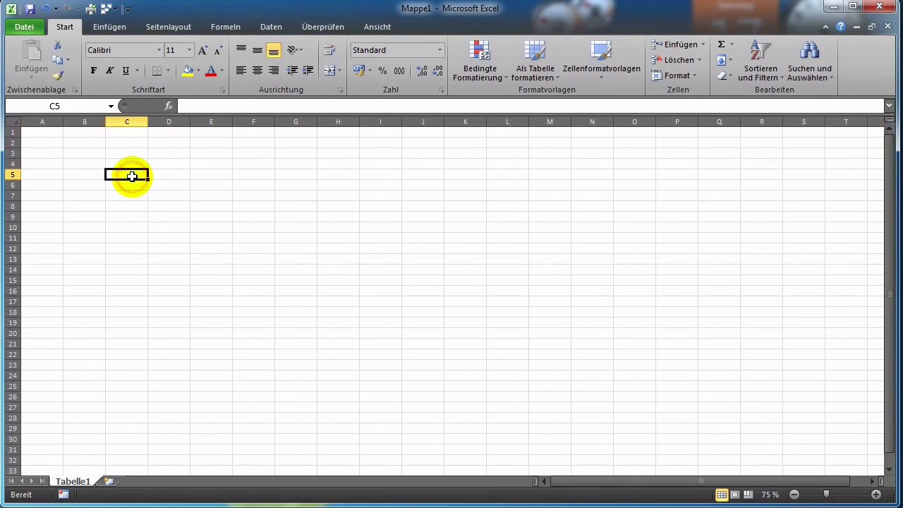
{"action": "left_click_drag", "start_coordinate": [132, 176], "coordinate": [203, 233]}
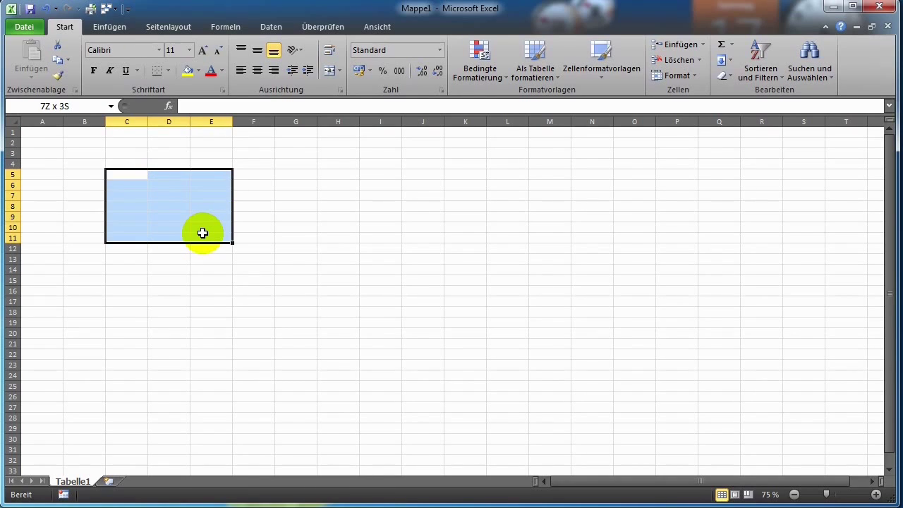
{"action": "left_click", "coordinate": [199, 71]}
{"action": "left_click", "coordinate": [211, 175]}
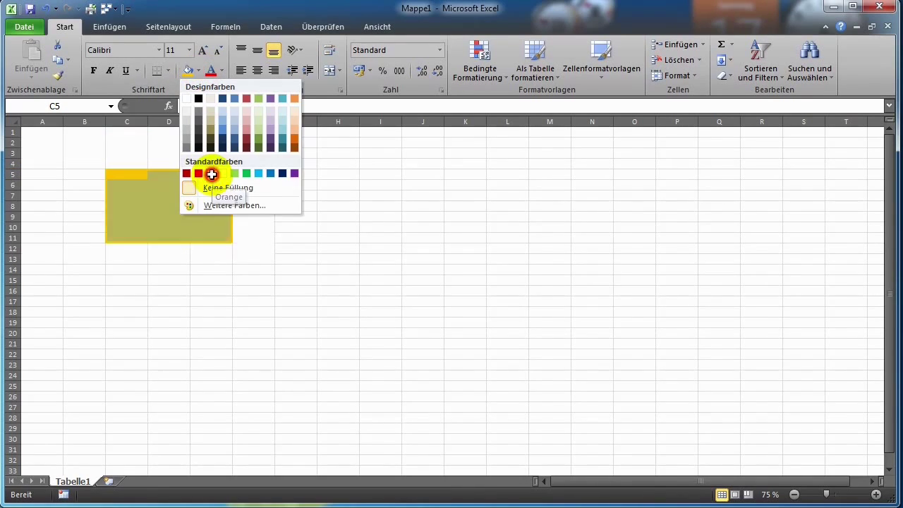
{"action": "left_click", "coordinate": [296, 280]}
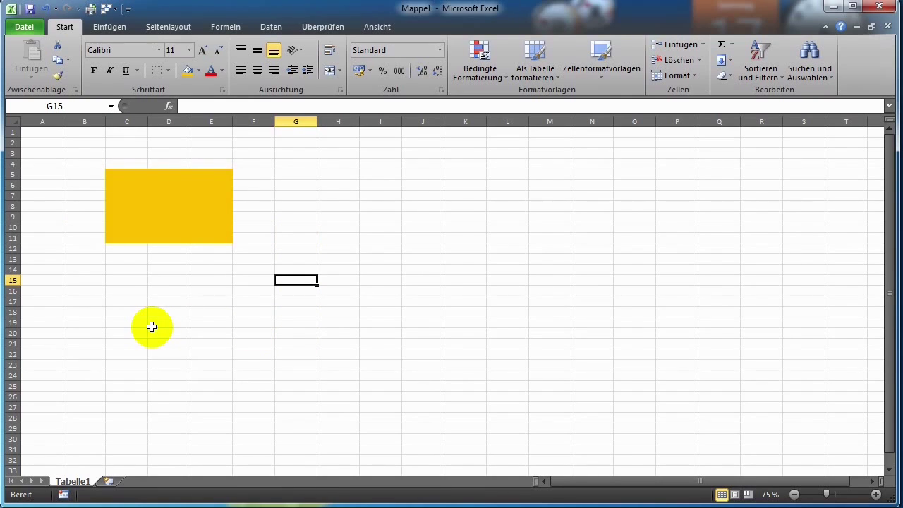
View the orange block in the Datei > Drucken print preview, then go back to Start
{"action": "left_click", "coordinate": [28, 26]}
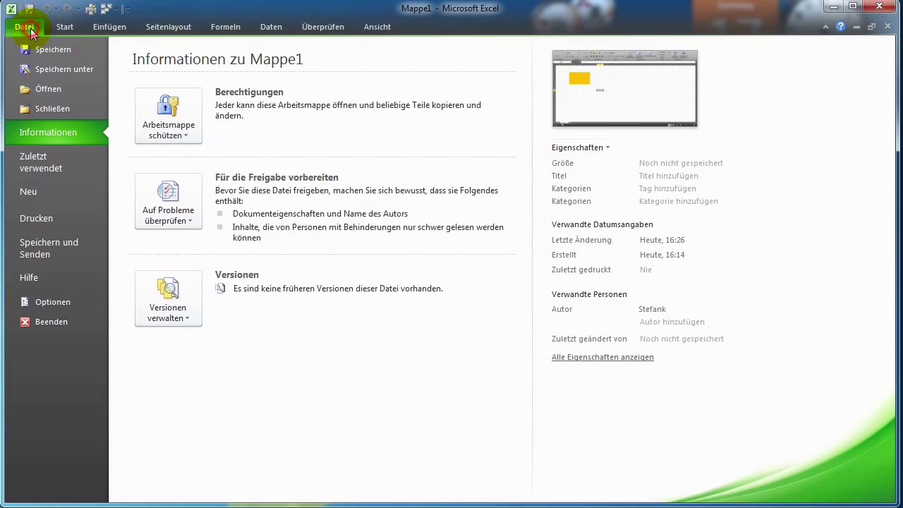
{"action": "left_click", "coordinate": [41, 225]}
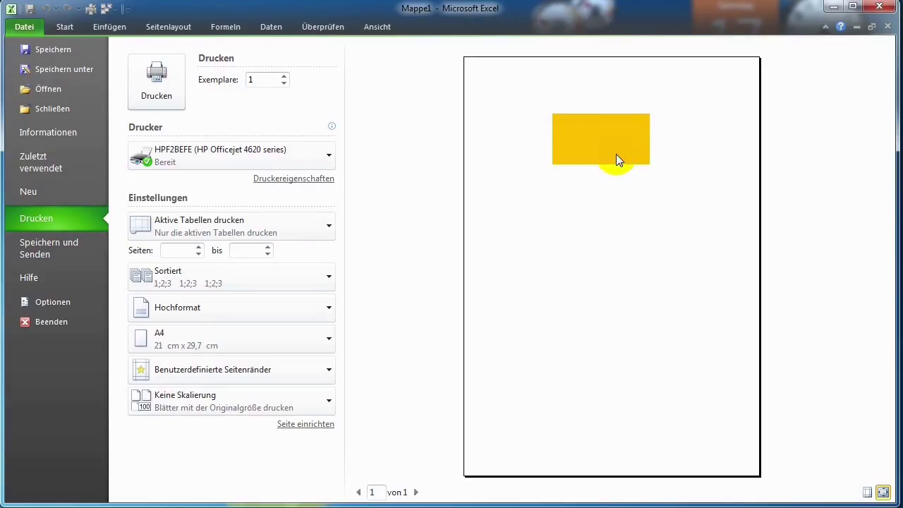
{"action": "left_click", "coordinate": [71, 30]}
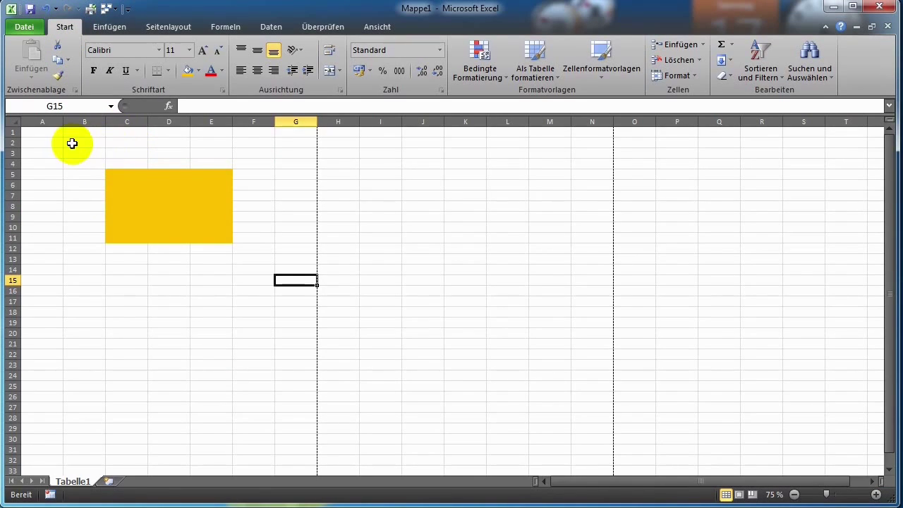
Apply Alle Rahmenlinien to A1:D14, then click E9 to deselect
{"action": "left_click_drag", "start_coordinate": [53, 133], "coordinate": [173, 274]}
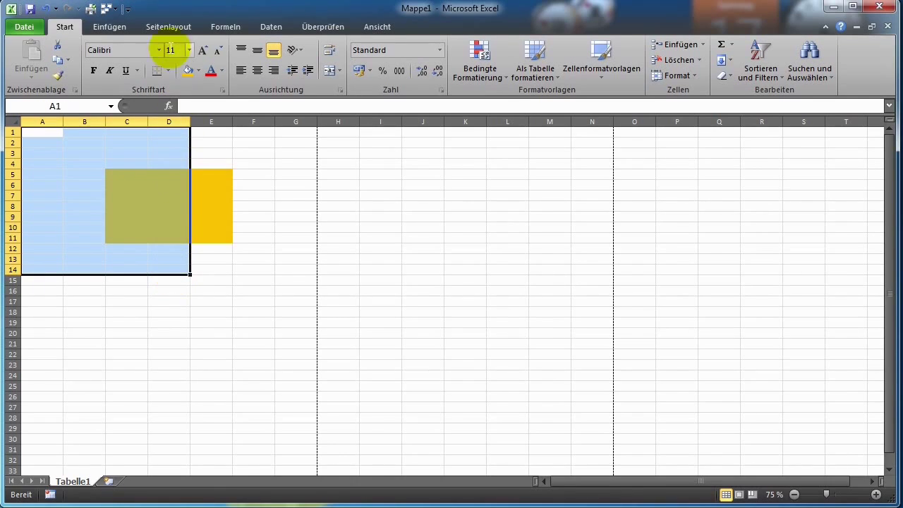
{"action": "left_click", "coordinate": [169, 71]}
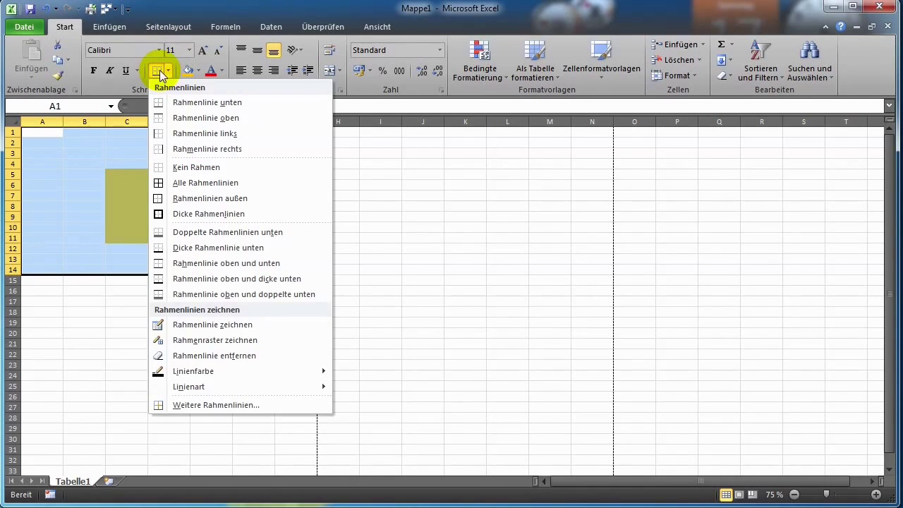
{"action": "left_click", "coordinate": [199, 182]}
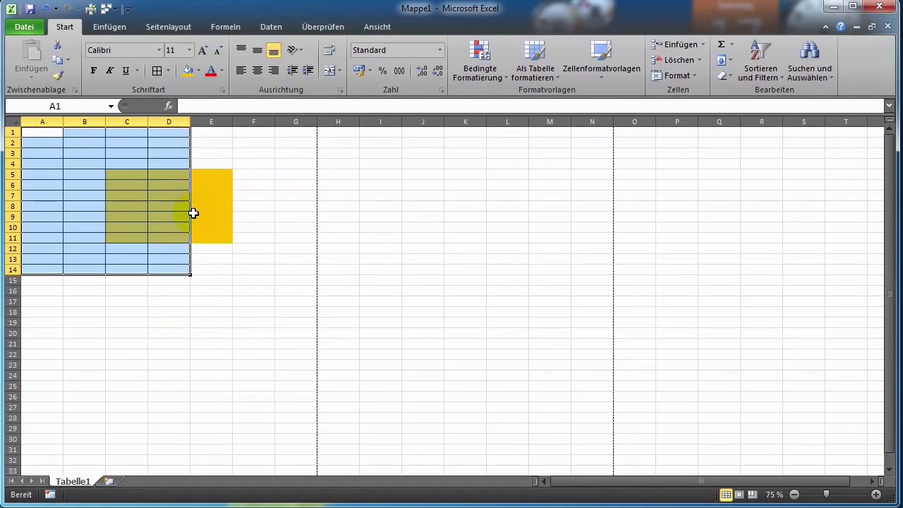
{"action": "left_click", "coordinate": [200, 217]}
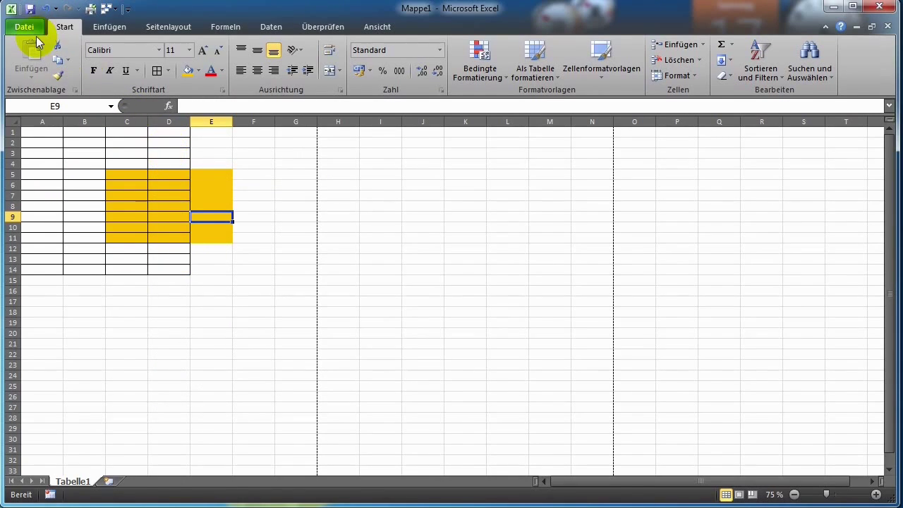
Check the bordered grid in the Datei > Drucken preview and return to the sheet
{"action": "left_click", "coordinate": [24, 26]}
{"action": "left_click", "coordinate": [42, 218]}
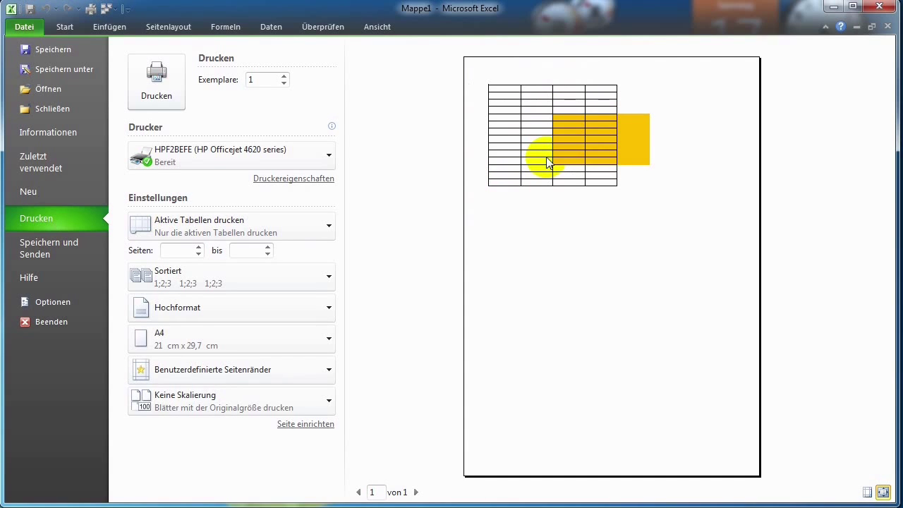
{"action": "left_click", "coordinate": [65, 27]}
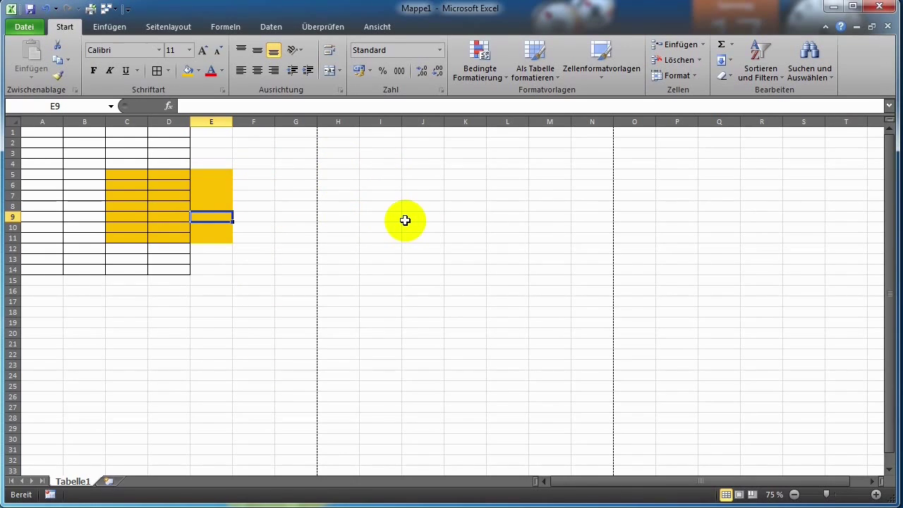
Remove all borders from A1:E14 using Rahmenlinien > Kein Rahmen
{"action": "left_click_drag", "start_coordinate": [42, 132], "coordinate": [195, 274]}
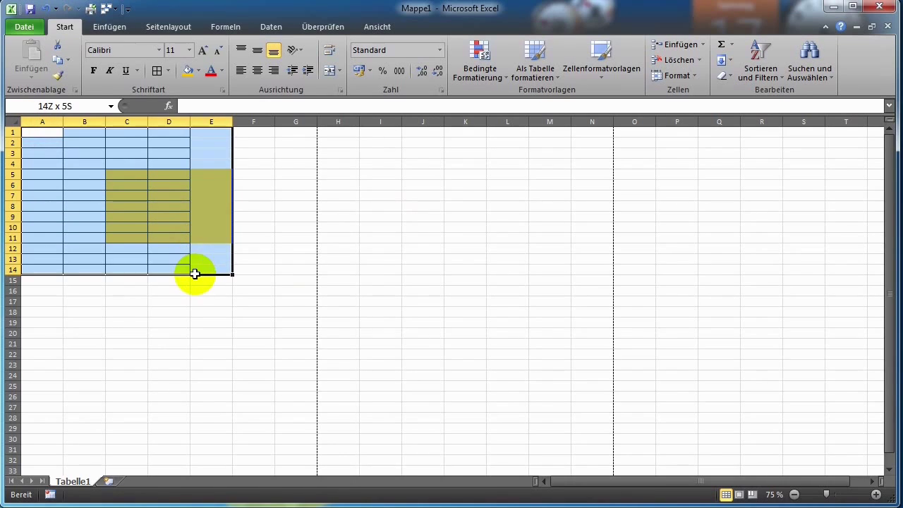
{"action": "left_click", "coordinate": [169, 73]}
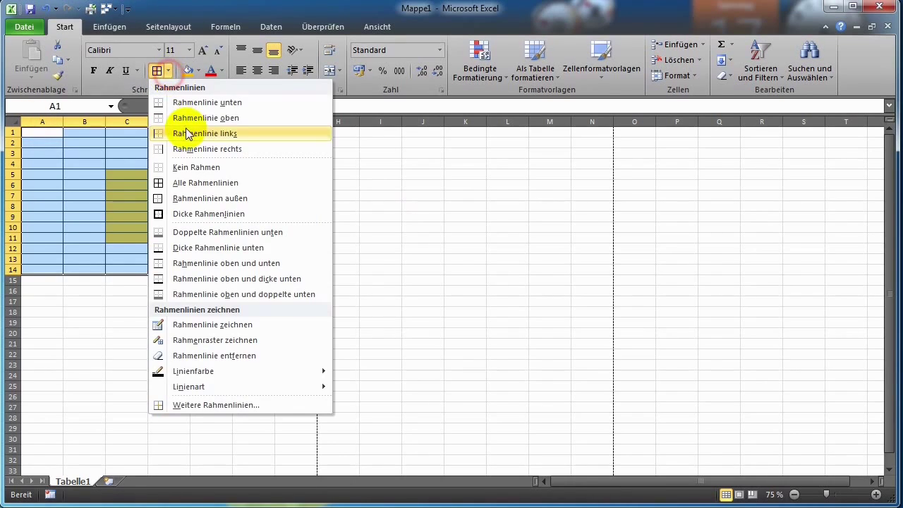
{"action": "left_click", "coordinate": [177, 168]}
Deselect the range and turn off Gitternetzlinien on the Ansicht tab
{"action": "left_click", "coordinate": [244, 204]}
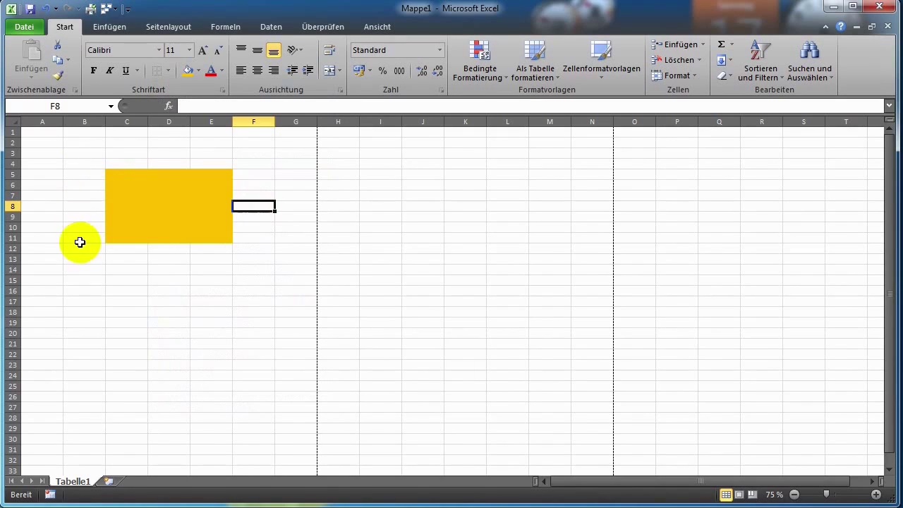
{"action": "left_click", "coordinate": [374, 29]}
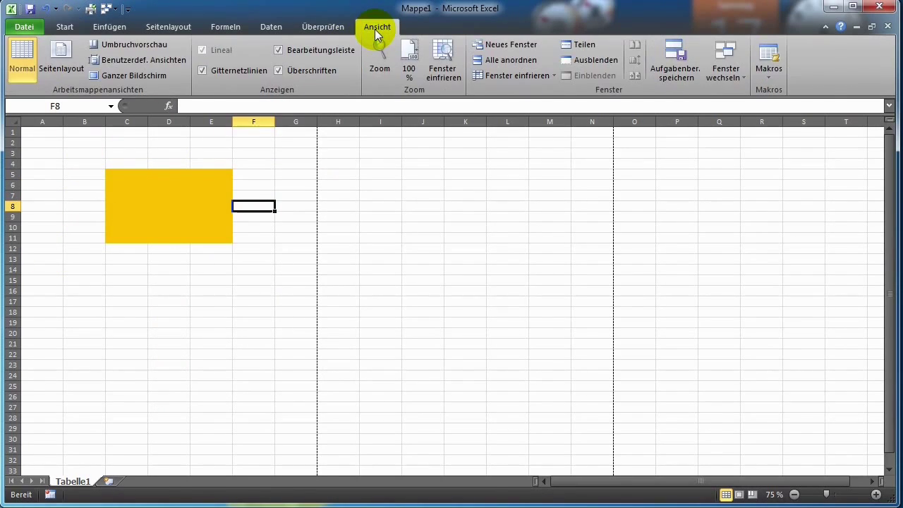
{"action": "left_click", "coordinate": [203, 70]}
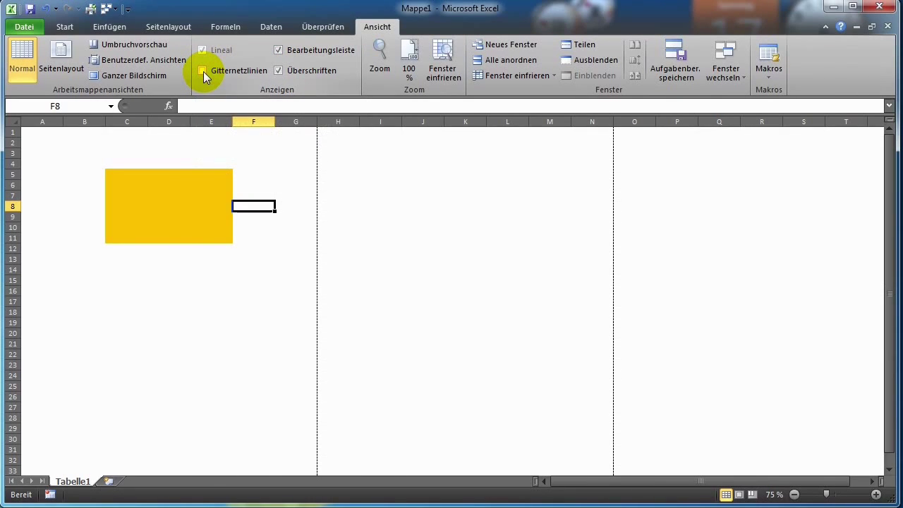